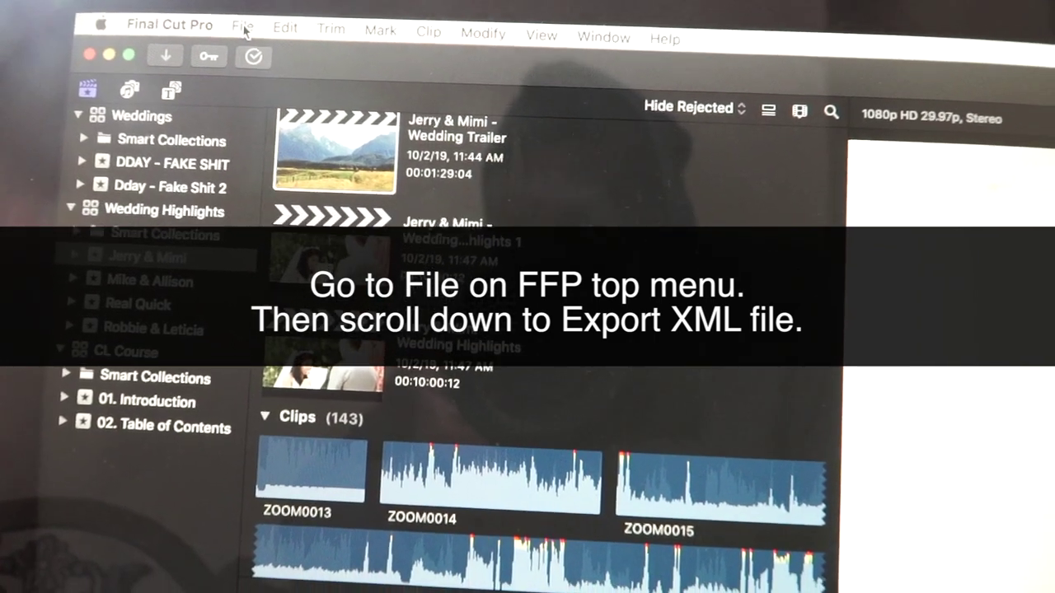
# Select the Jerry & Mimi - Wedding Trailer project and choose File > Export XML.
pyautogui.click(247, 40)
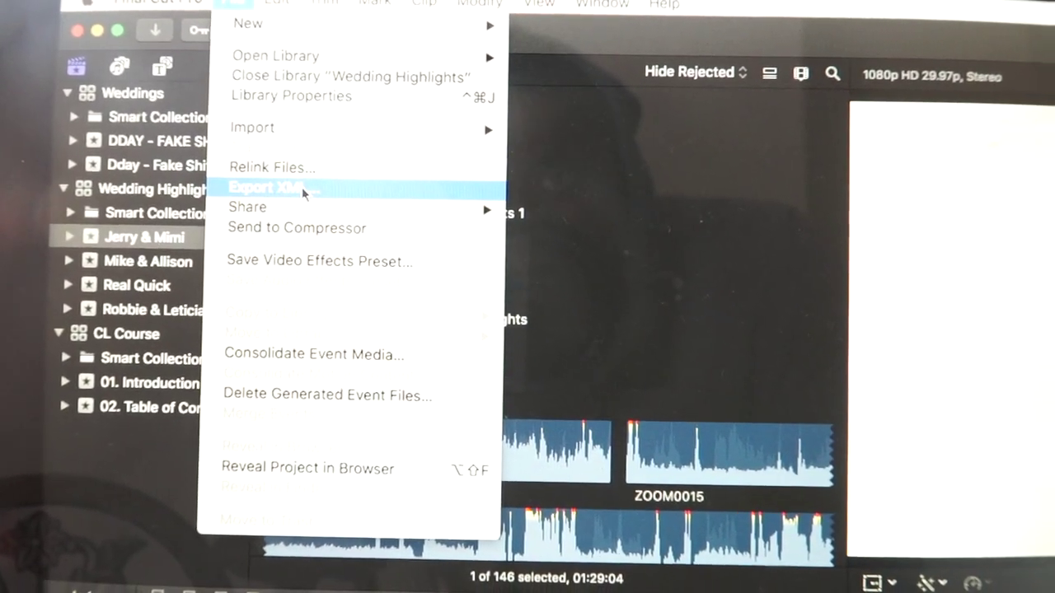
pyautogui.click(614, 158)
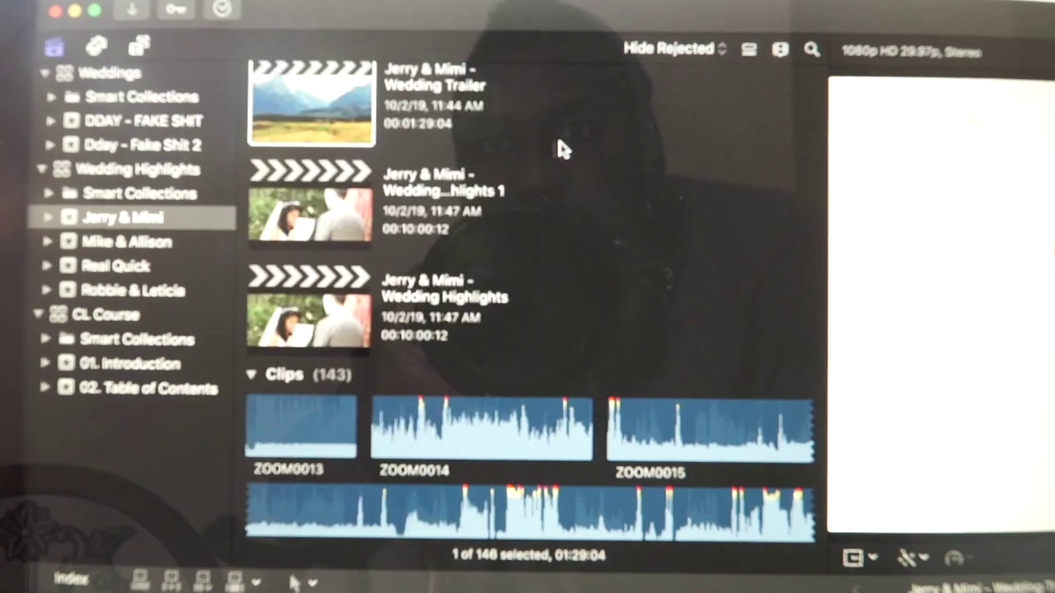
pyautogui.scroll(2, 372, 161)
pyautogui.scroll(-2, 373, 161)
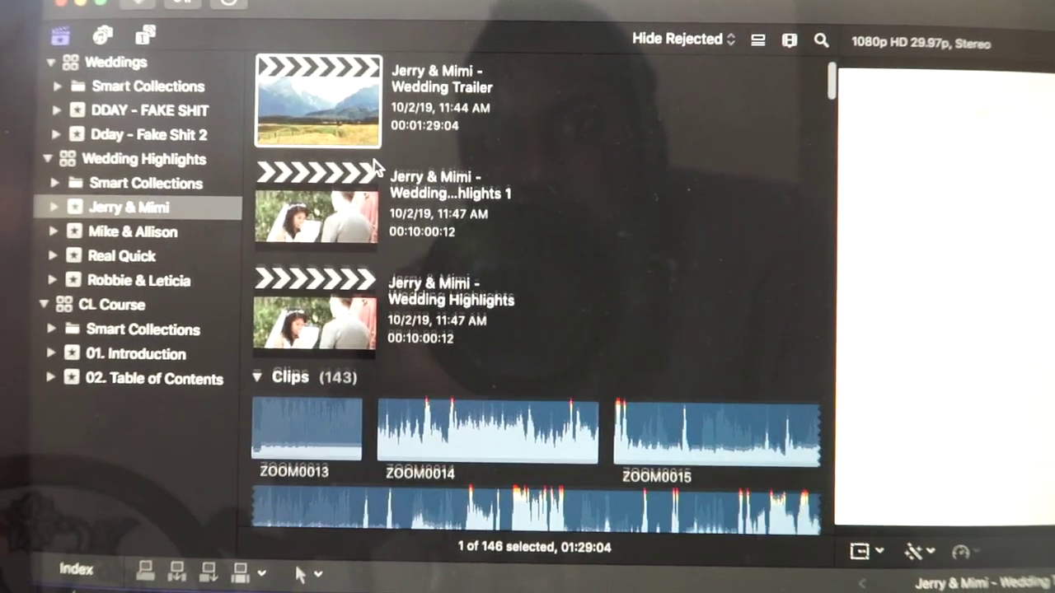
pyautogui.click(351, 92)
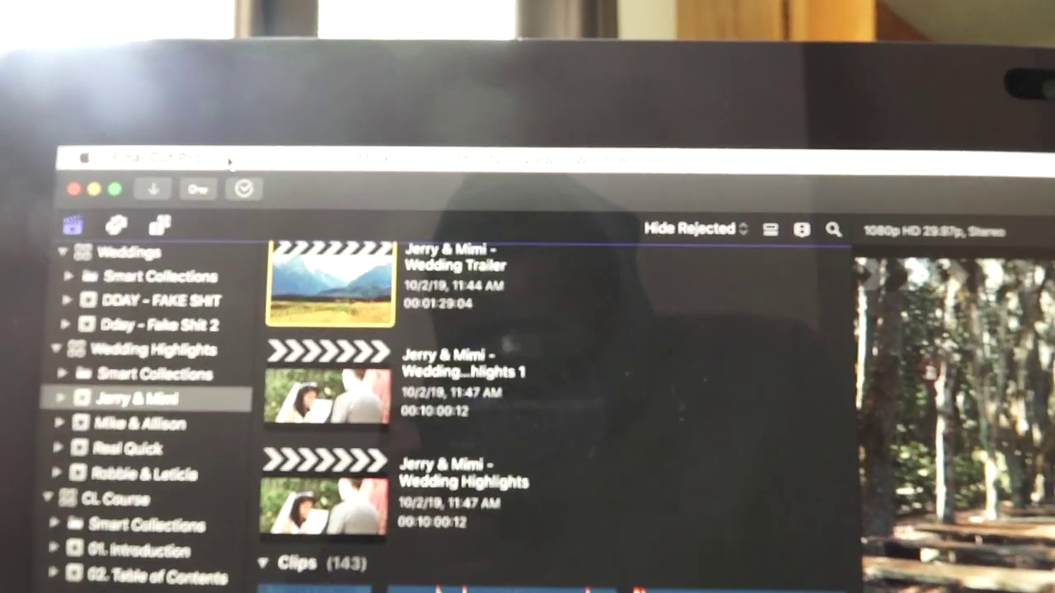
pyautogui.click(239, 161)
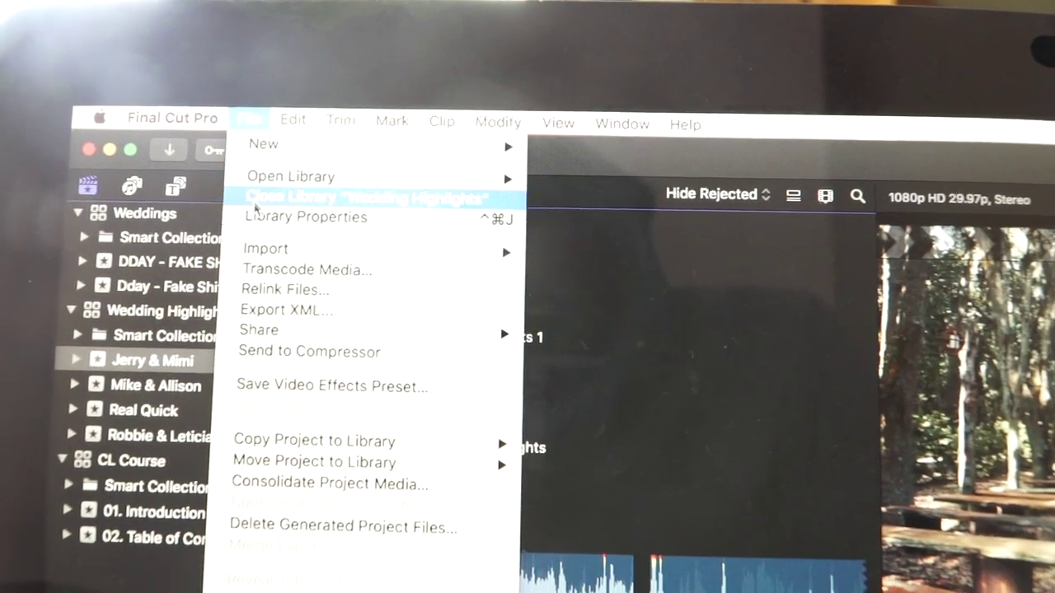
pyautogui.click(296, 304)
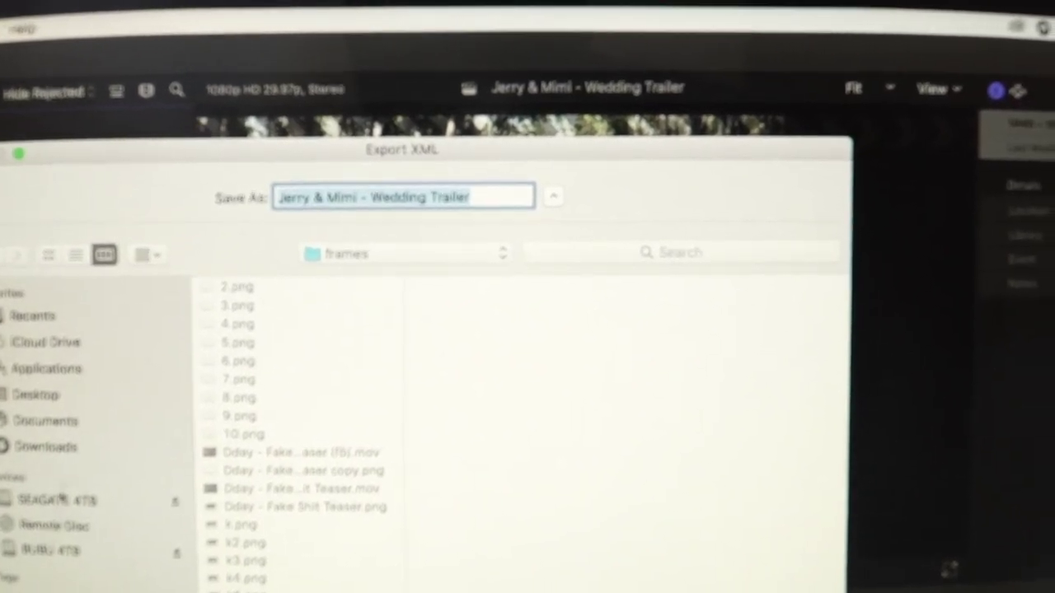
# Save the 'Jerry & Mimi - Wedding Trailer' XML export to the Desktop.
pyautogui.click(56, 396)
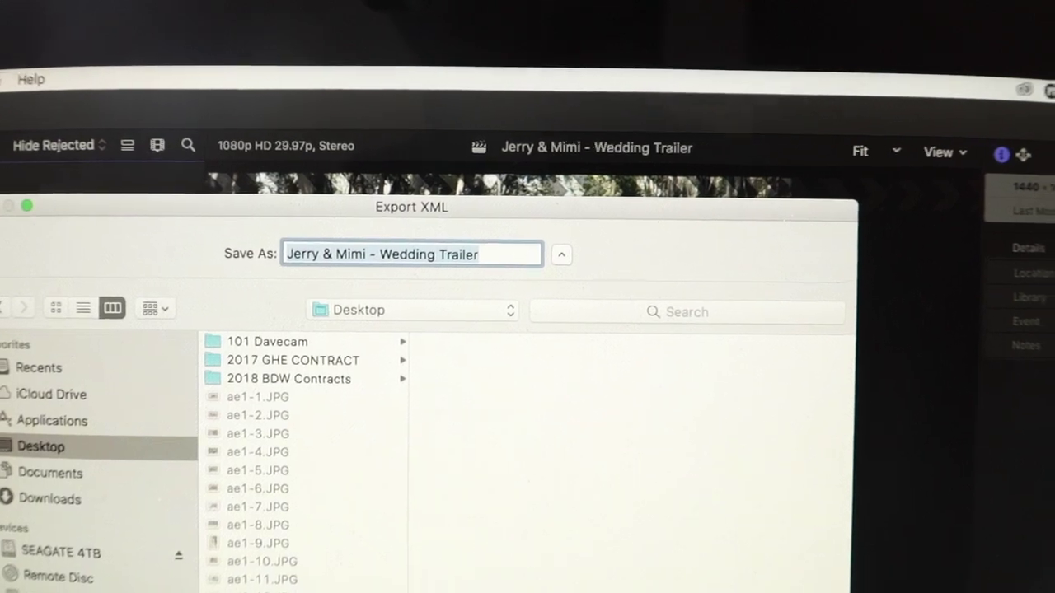
pyautogui.press('Return')
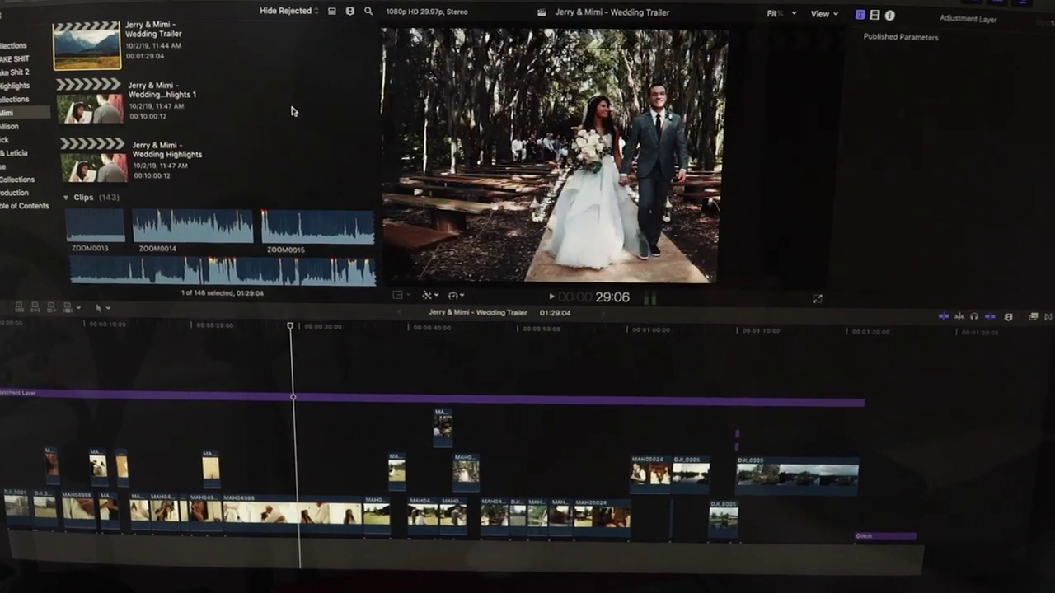
# Deselect the browser clip and select the adjustment layer in the timeline.
pyautogui.click(291, 111)
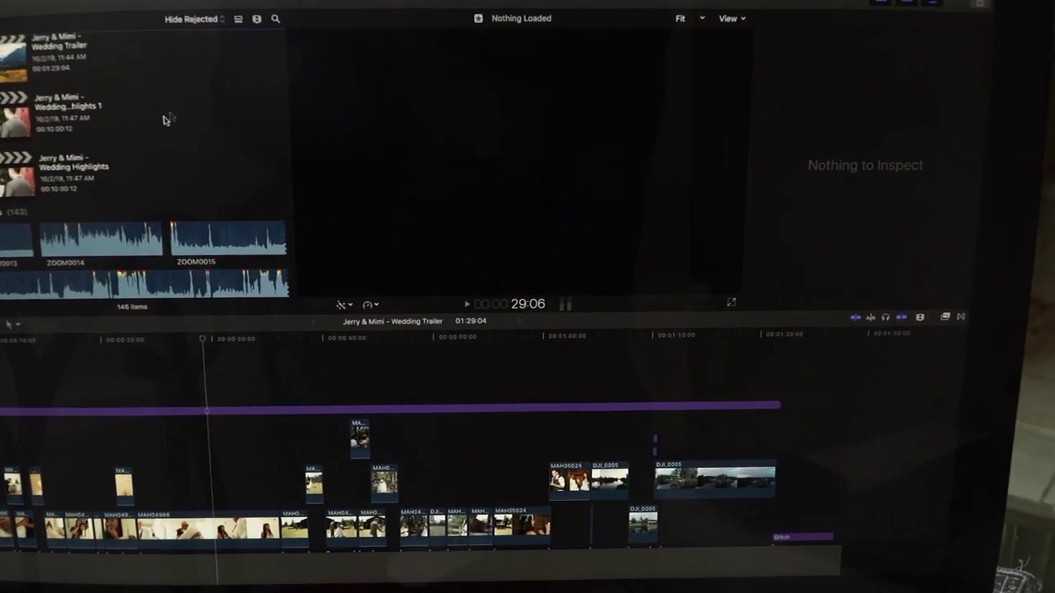
pyautogui.click(479, 537)
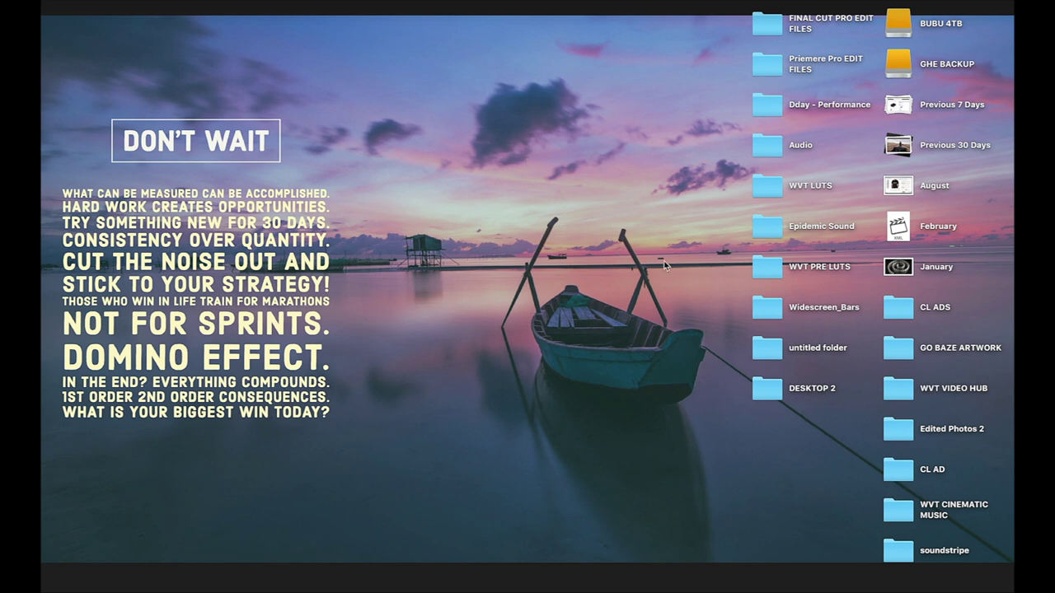
# Open Jerry & Mimi - Wedding Trailer.fcpxml from the BUBU 4TB drive.
pyautogui.doubleClick(899, 28)
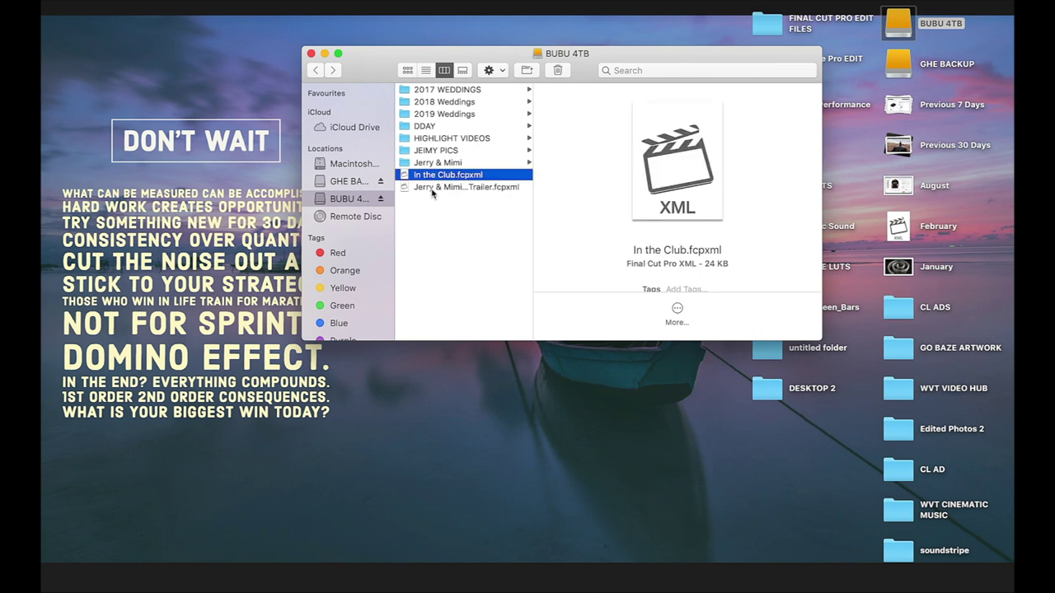
pyautogui.click(444, 189)
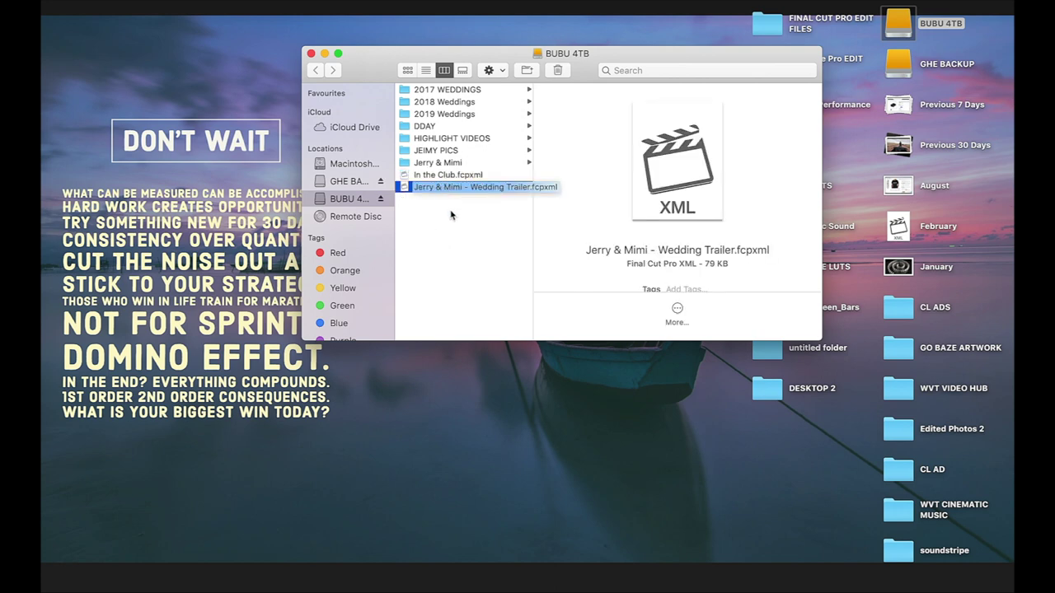
pyautogui.click(451, 215)
pyautogui.click(450, 188)
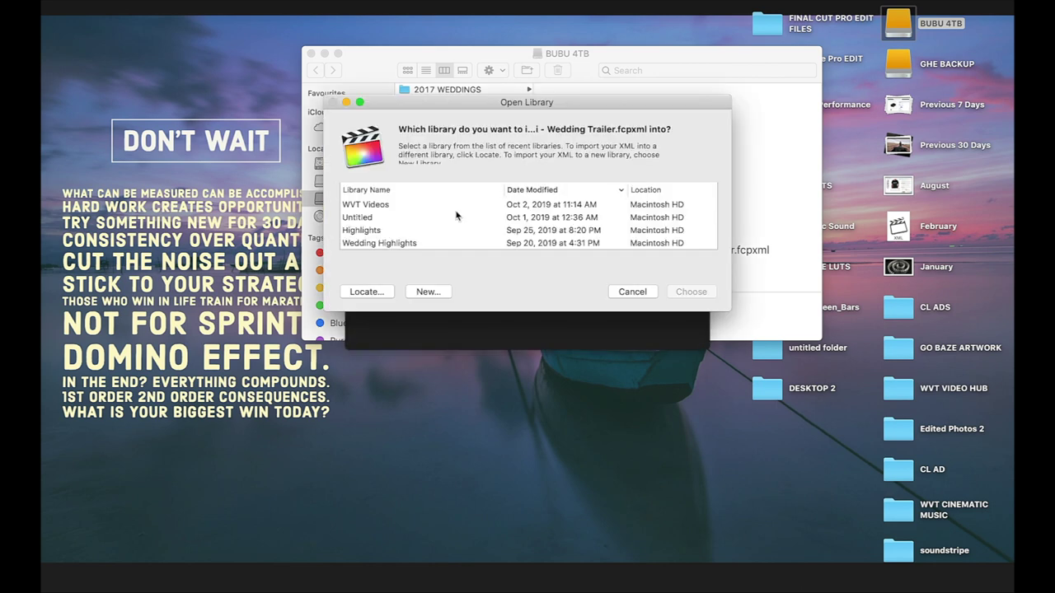
# Choose Wedding Highlights as the import library and continue past the damaged-library alert.
pyautogui.click(374, 245)
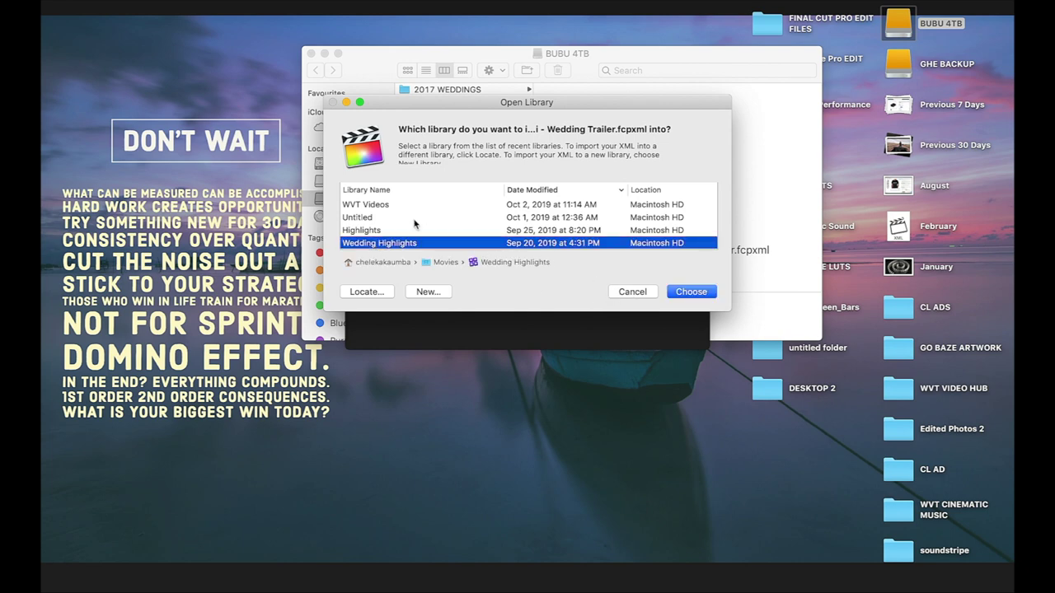
pyautogui.click(375, 232)
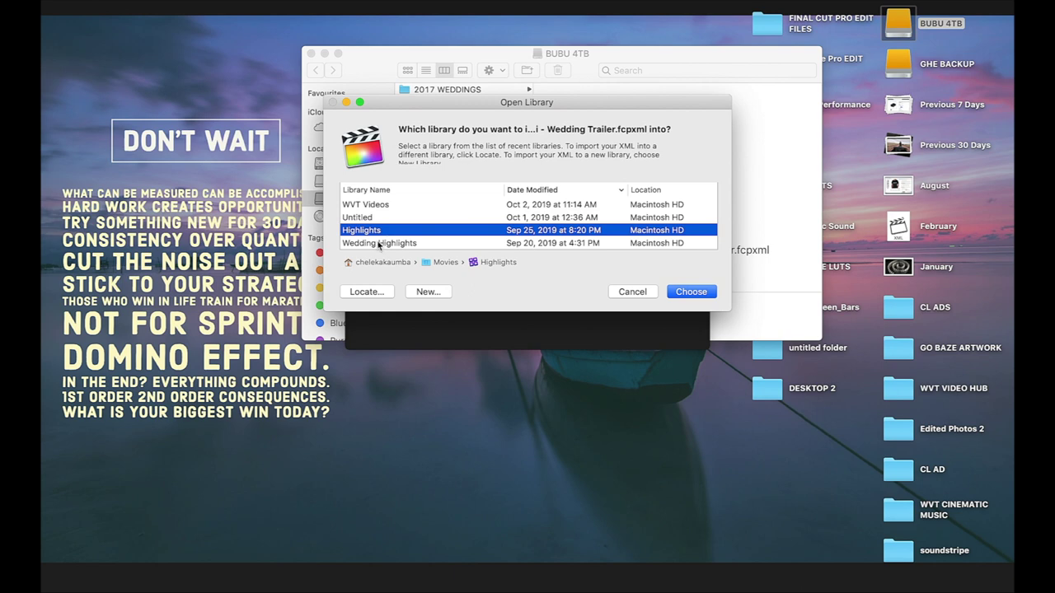
pyautogui.click(380, 245)
pyautogui.click(694, 296)
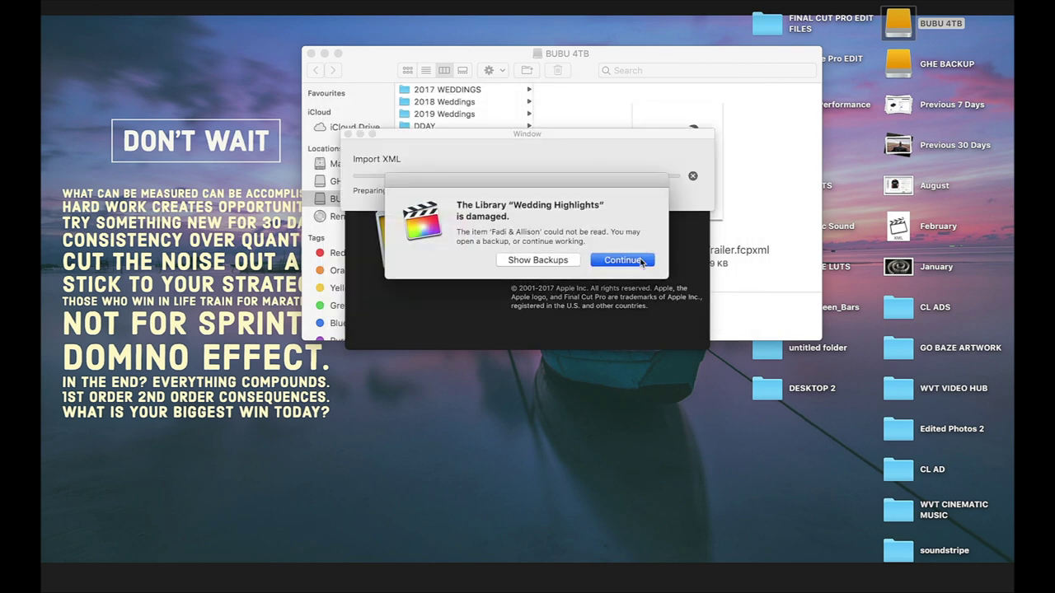
pyautogui.click(640, 261)
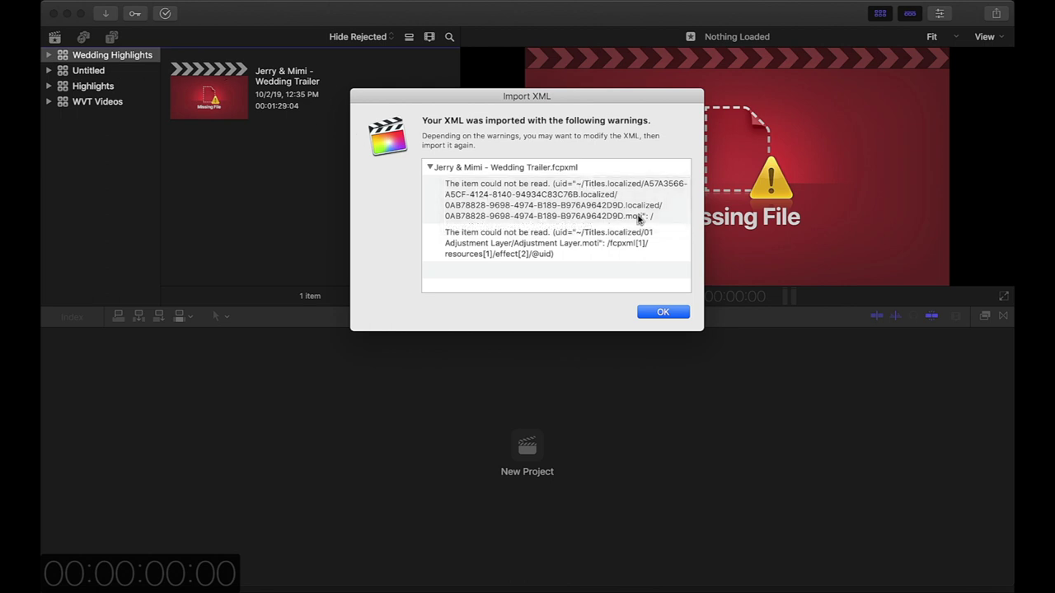
# Acknowledge the Import XML warnings about unreadable title items with OK.
pyautogui.click(664, 312)
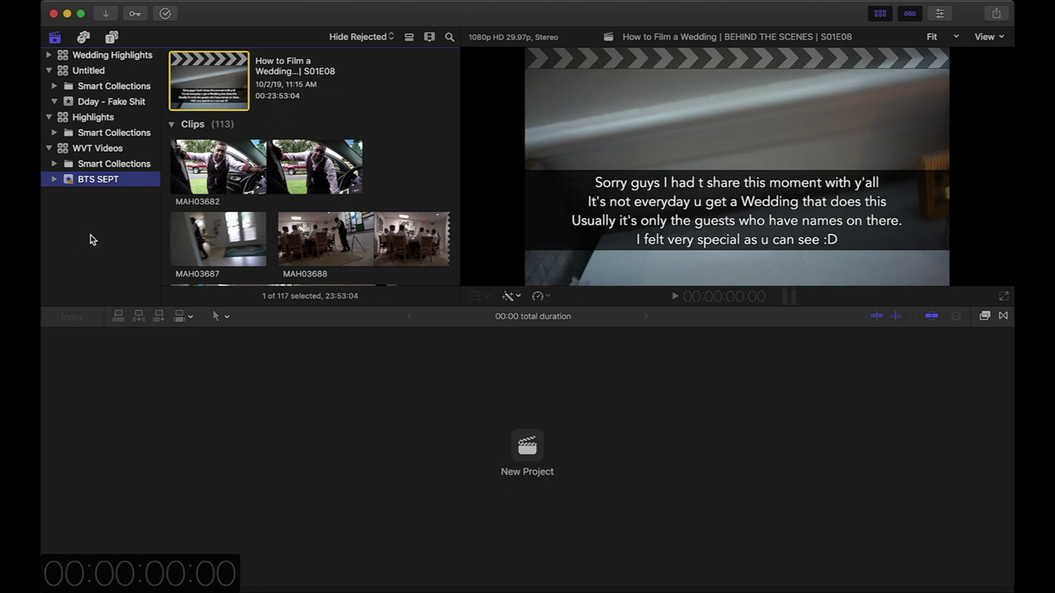
# Expand Wedding Highlights, show the Jerry & Mimi event, and open the Wedding Trailer project.
pyautogui.click(49, 54)
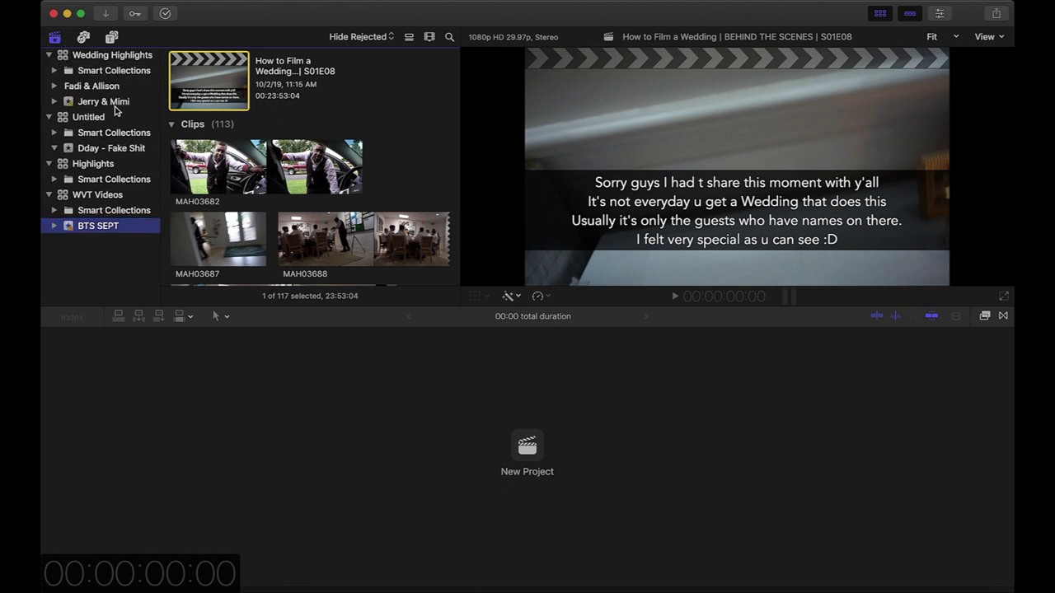
pyautogui.click(109, 102)
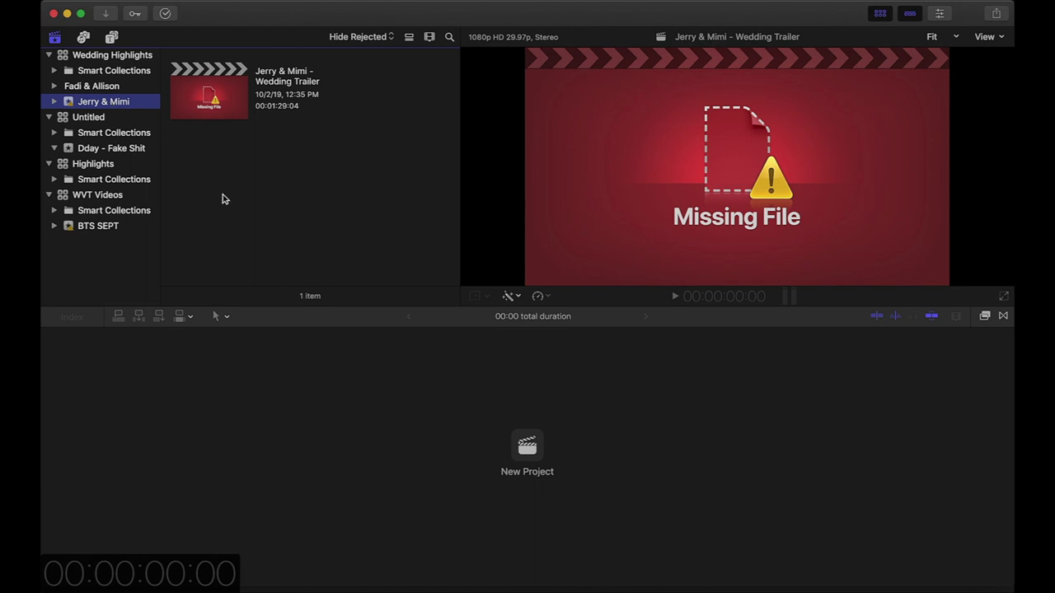
pyautogui.click(268, 144)
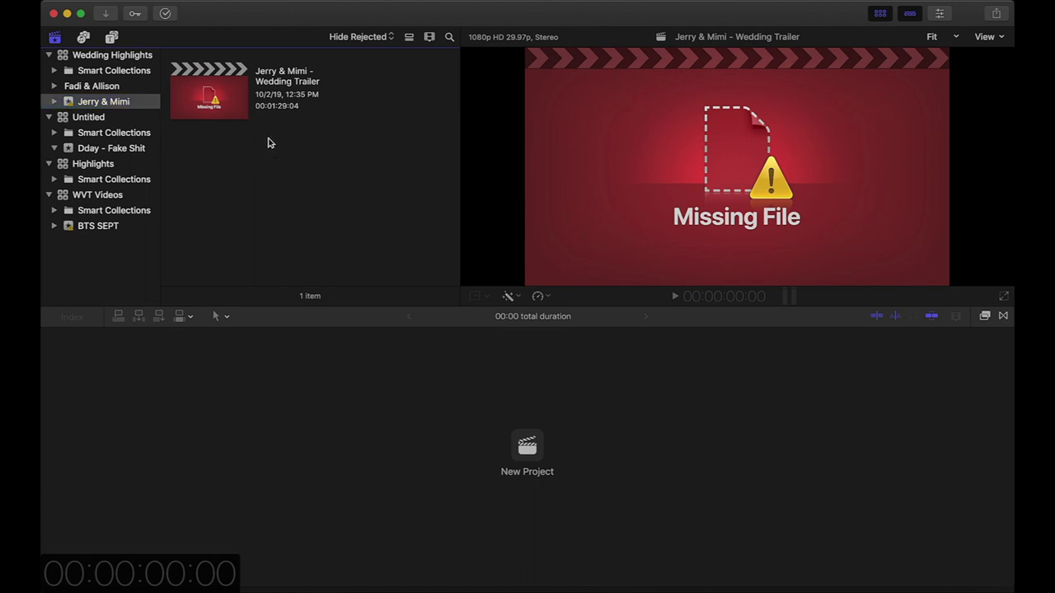
pyautogui.doubleClick(230, 99)
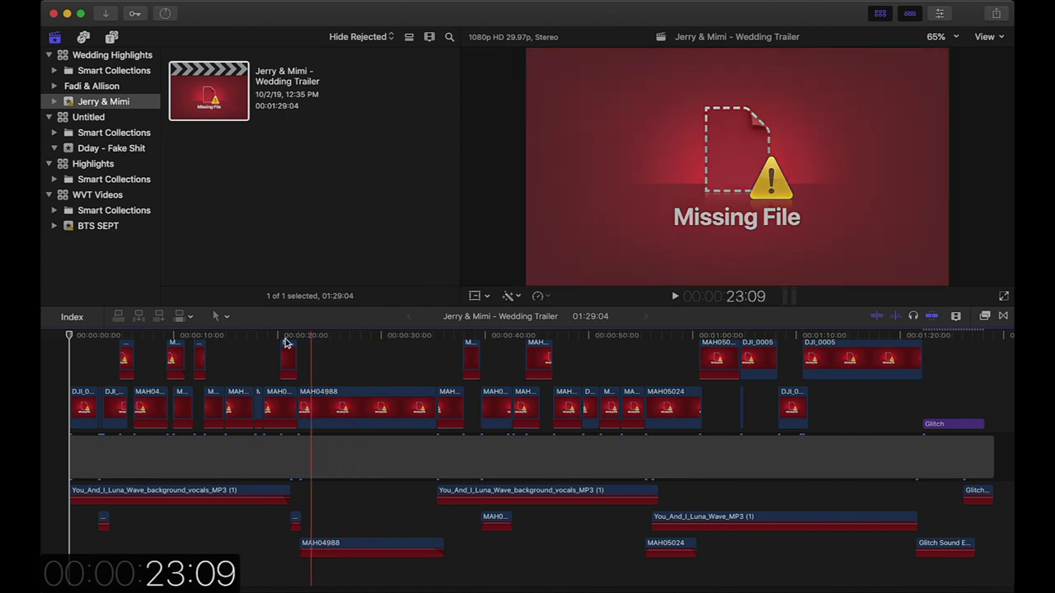
# Play back to about 27 seconds and delete the Adjustment Layer clip.
pyautogui.press('space')
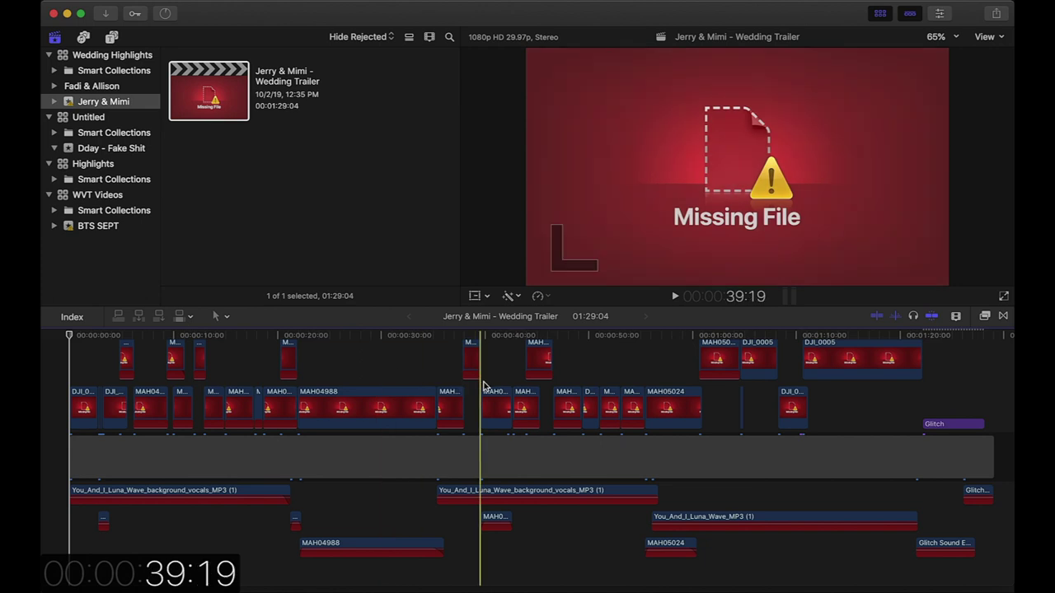
pyautogui.scroll(5, 313, 379)
pyautogui.click(357, 454)
pyautogui.scroll(-2, 358, 456)
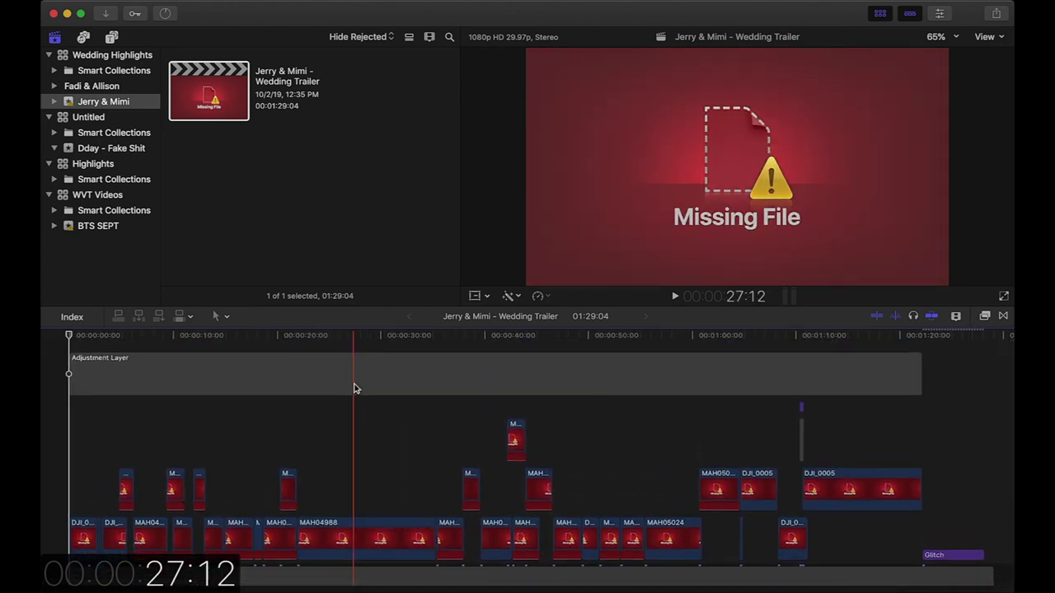
pyautogui.click(336, 380)
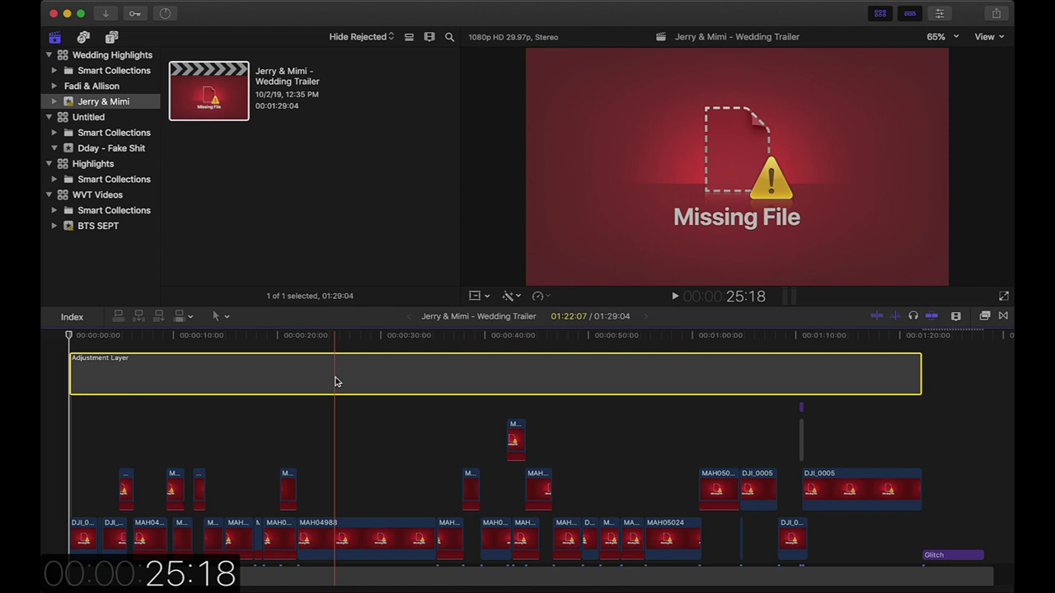
pyautogui.press('Delete')
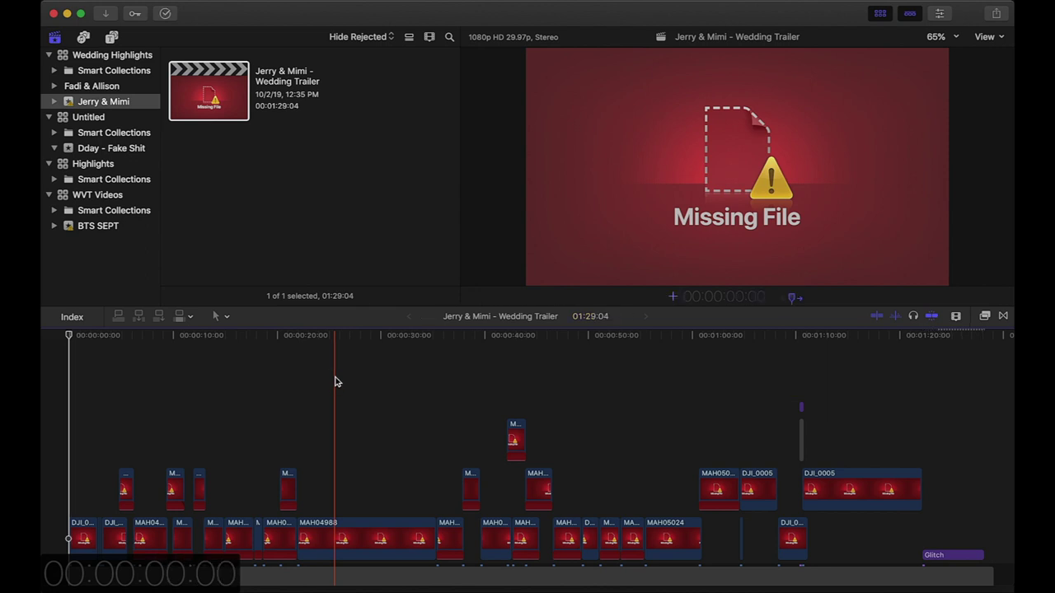
# Scrub around 1:10, return to 27 seconds, and shift the window left to reveal the desktop.
pyautogui.moveTo(805, 400)
pyautogui.mouseDown()
pyautogui.moveTo(794, 396)
pyautogui.moveTo(811, 394)
pyautogui.mouseUp()
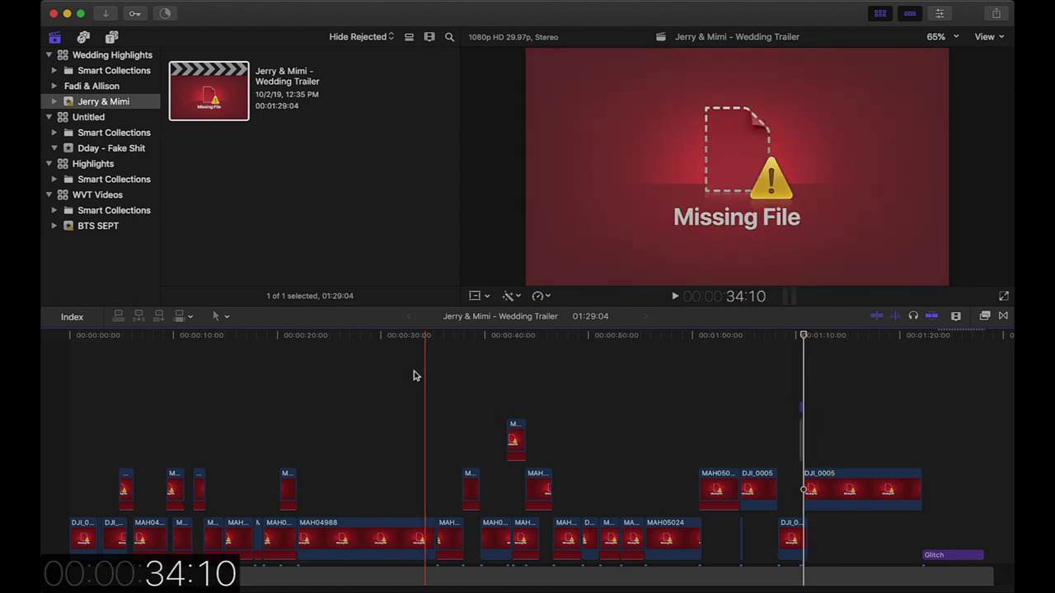
pyautogui.scroll(-4, 153, 393)
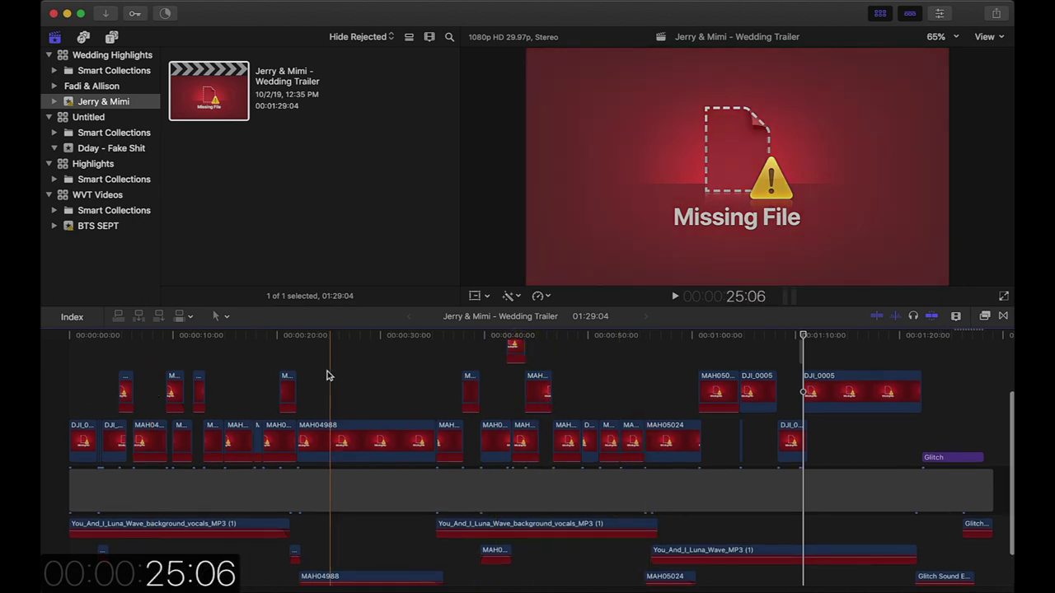
pyautogui.scroll(3, 288, 372)
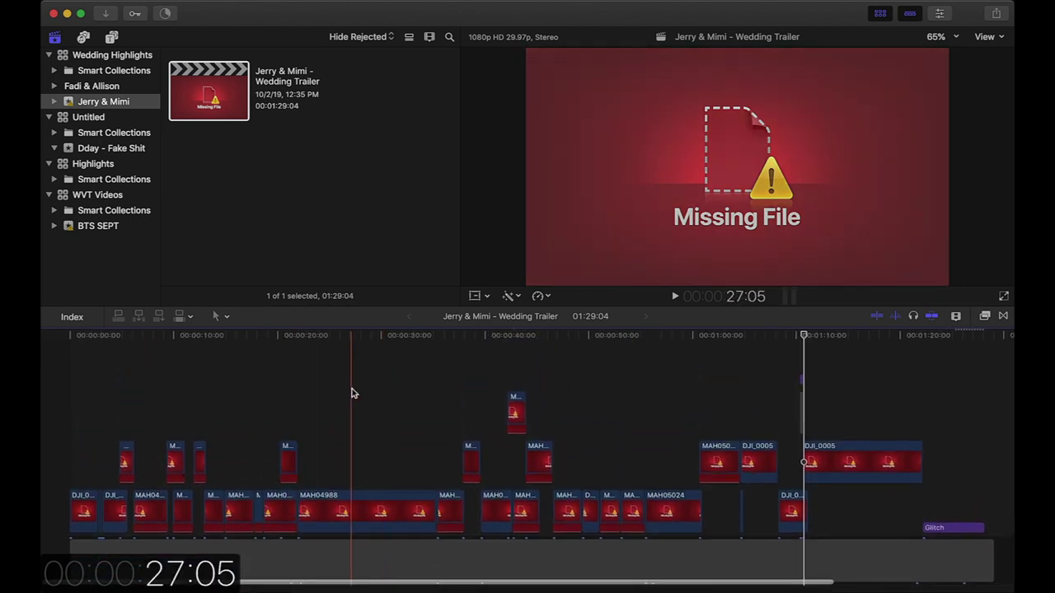
pyautogui.click(351, 394)
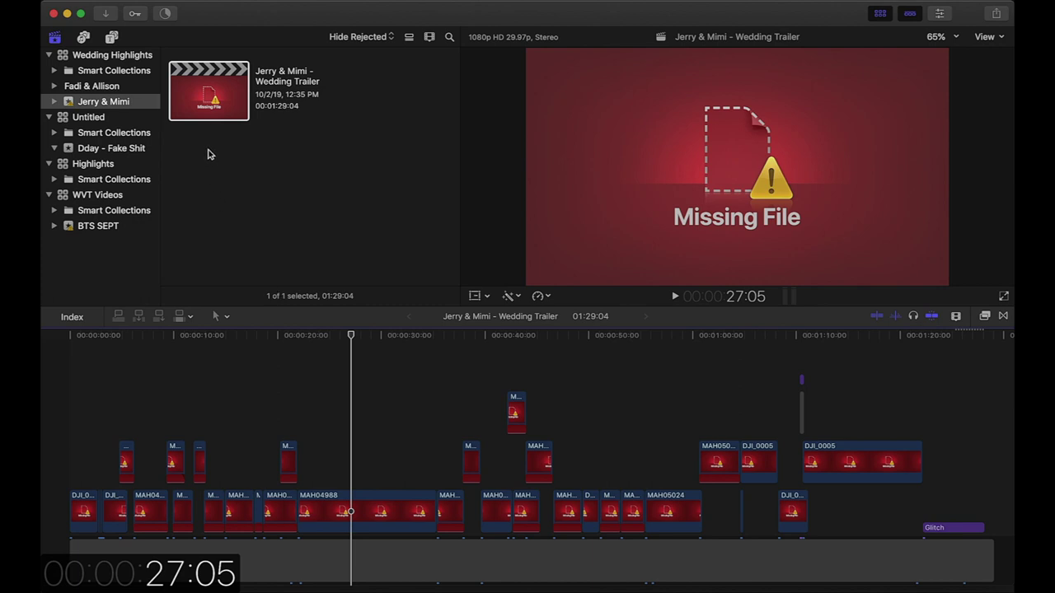
pyautogui.moveTo(494, 18); pyautogui.dragTo(415, 8)
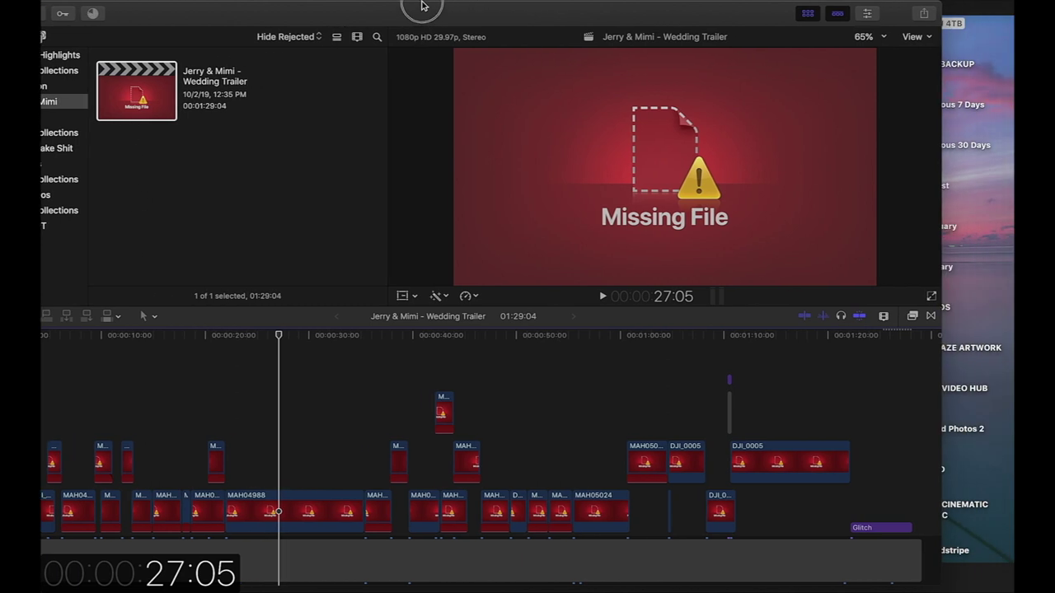
pyautogui.doubleClick(959, 24)
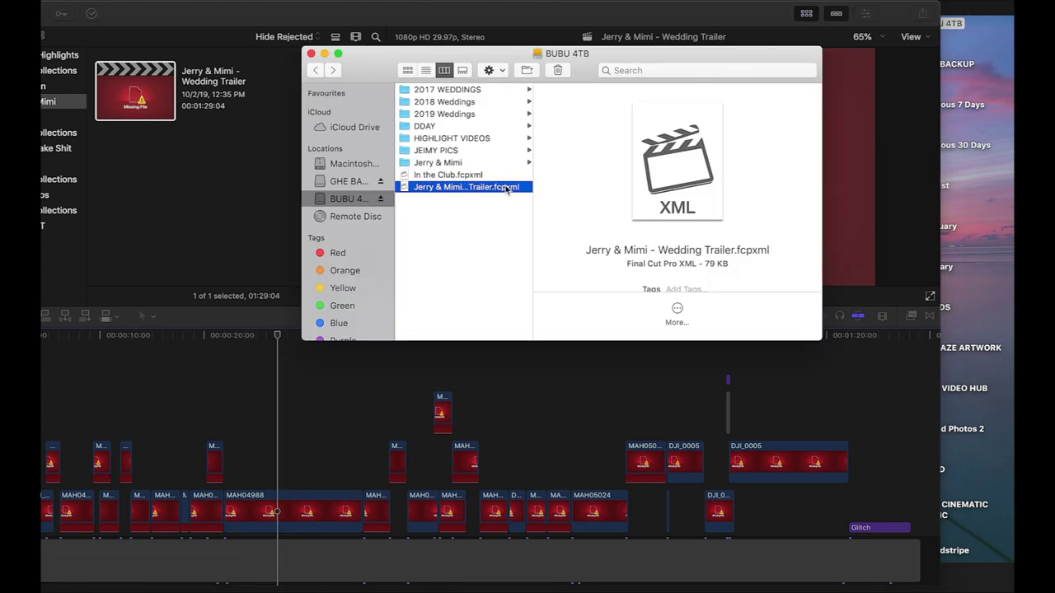
pyautogui.click(440, 163)
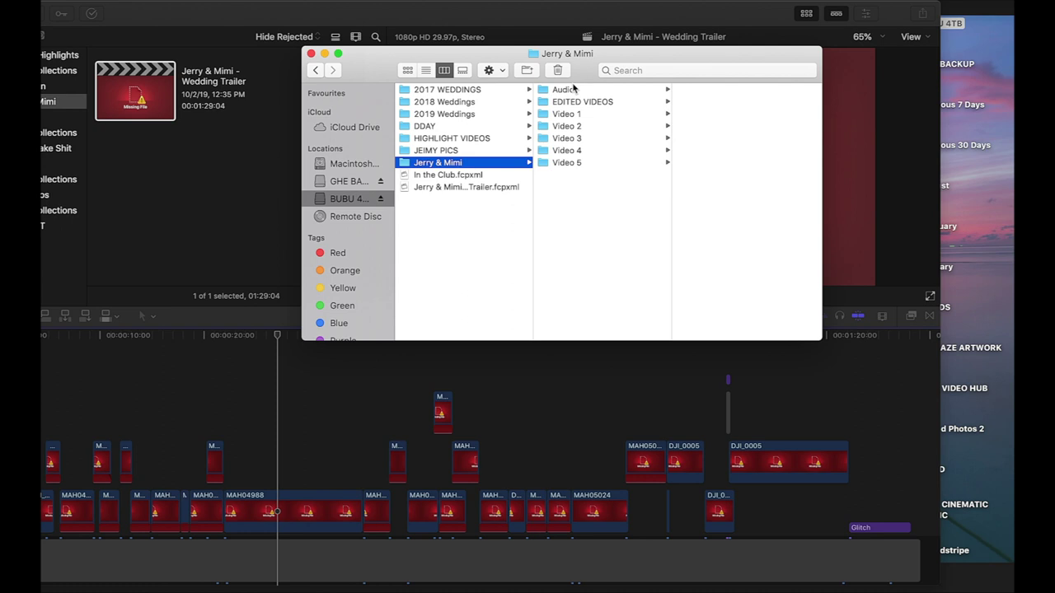
pyautogui.click(590, 151)
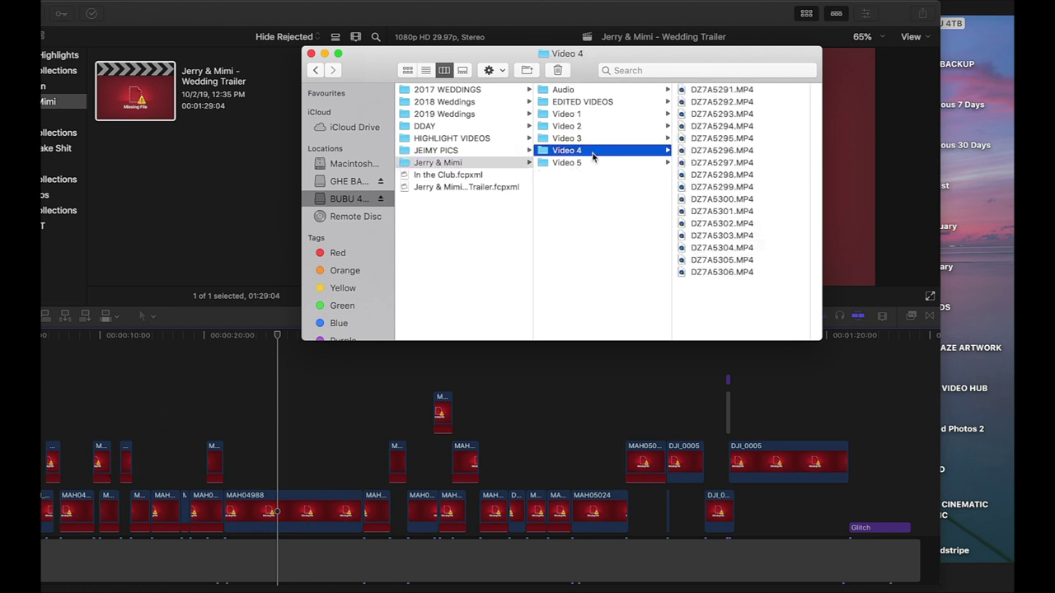
pyautogui.click(580, 180)
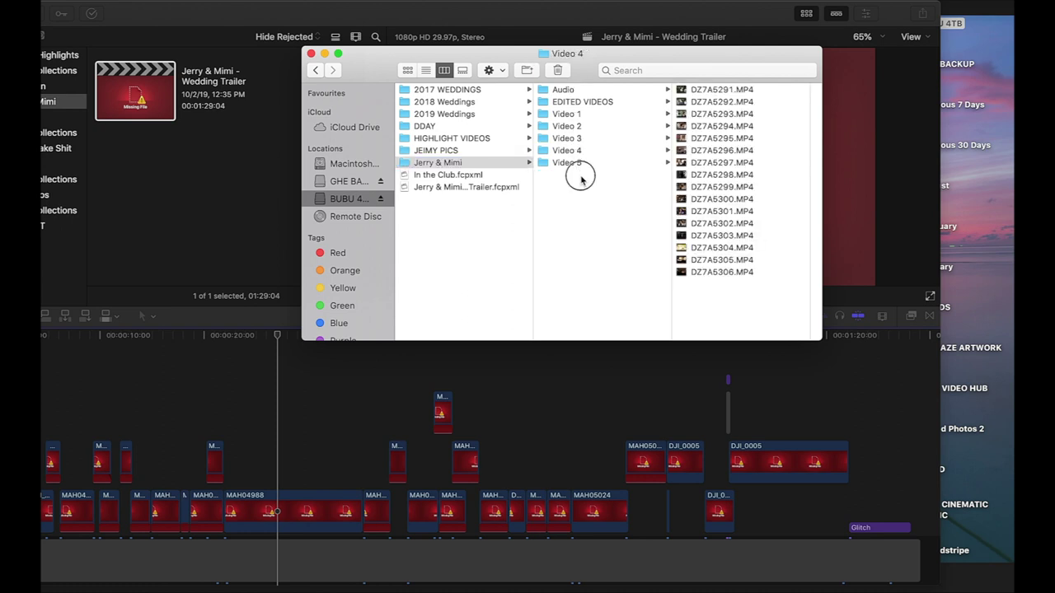
pyautogui.moveTo(580, 179); pyautogui.dragTo(563, 106)
pyautogui.click(579, 188)
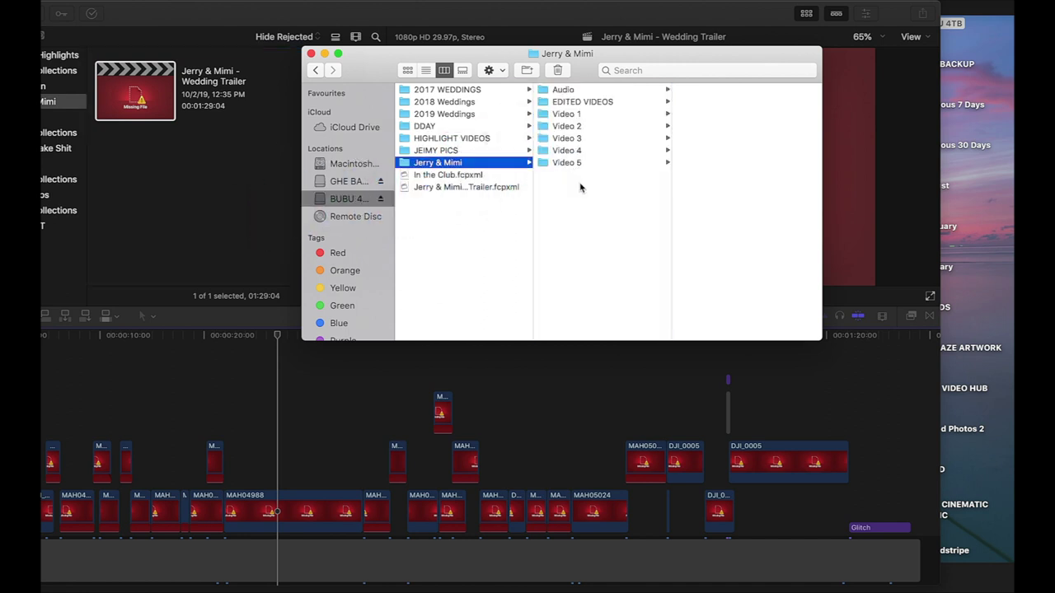
pyautogui.click(311, 54)
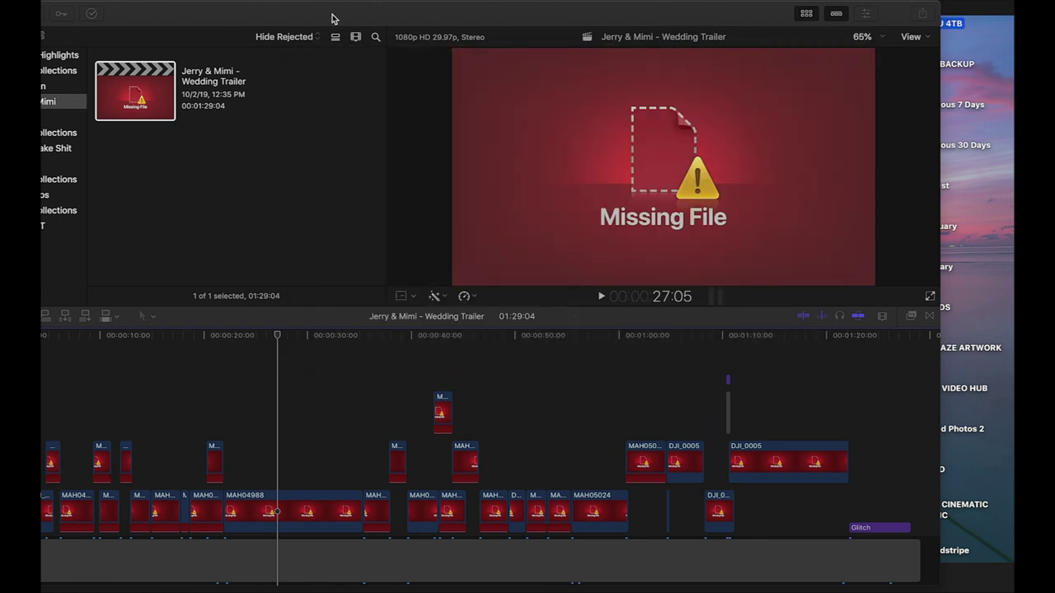
# Move the editor window back right and bring up Media Import from the browser.
pyautogui.moveTo(322, 16); pyautogui.dragTo(397, 4)
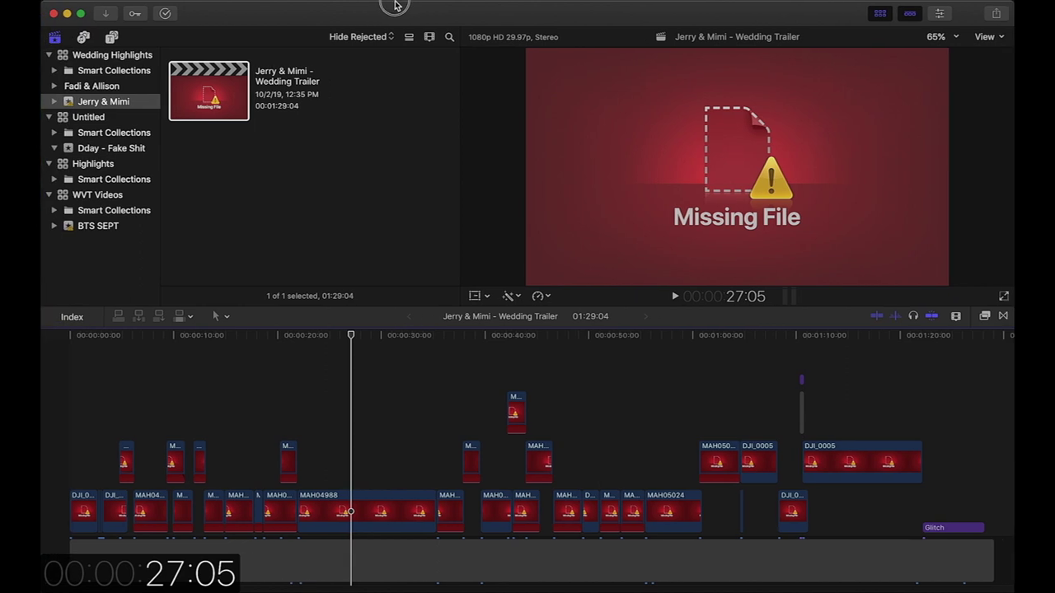
pyautogui.click(267, 183)
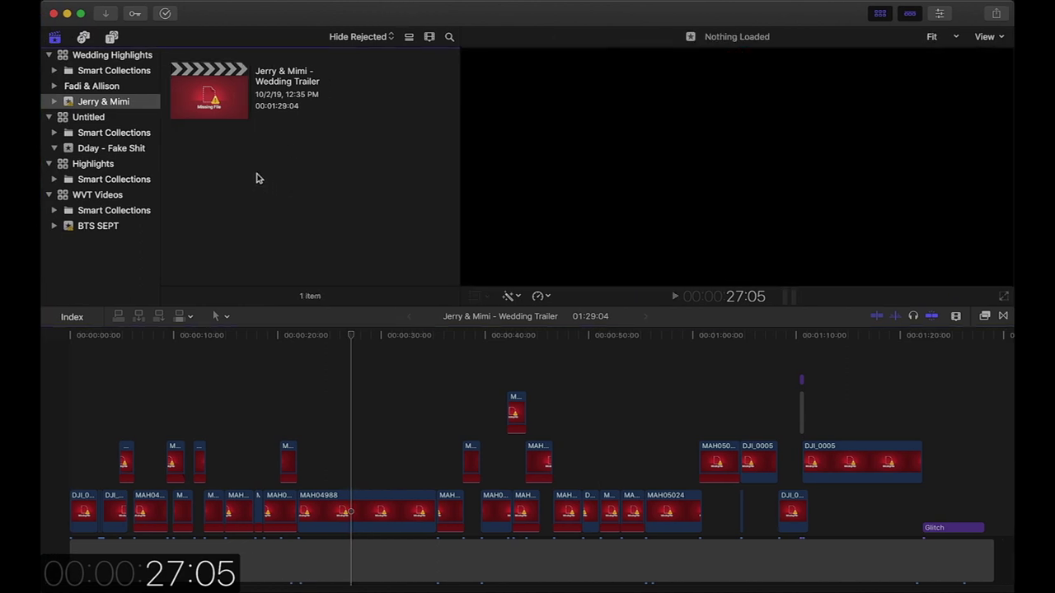
pyautogui.rightClick(256, 178)
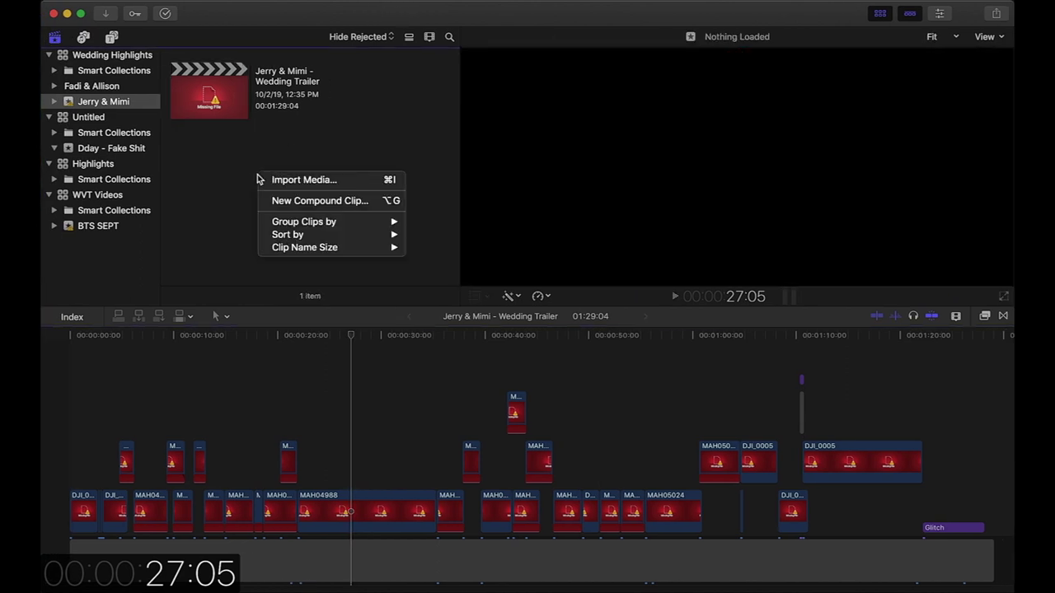
pyautogui.click(301, 180)
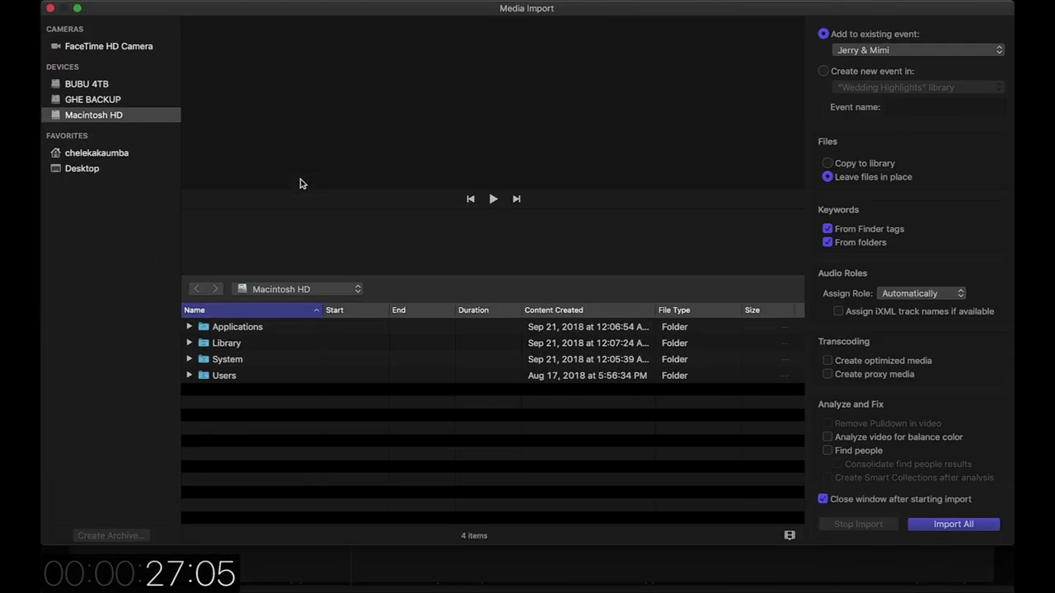
# Import Video 1 through Video 5 from BUBU 4TB's Jerry & Mimi folder, leaving files in place.
pyautogui.click(90, 86)
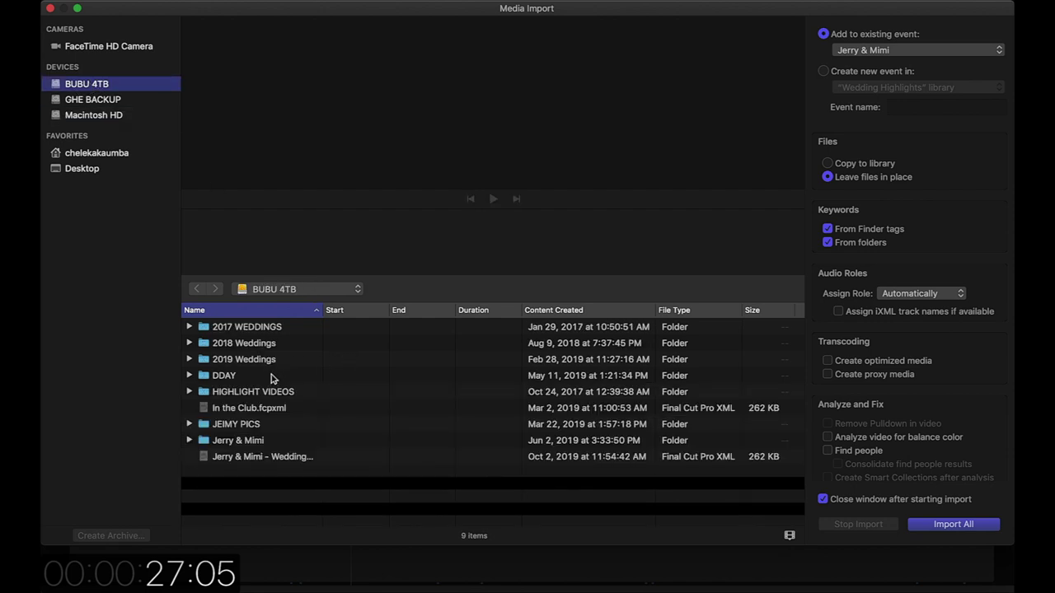
pyautogui.click(226, 441)
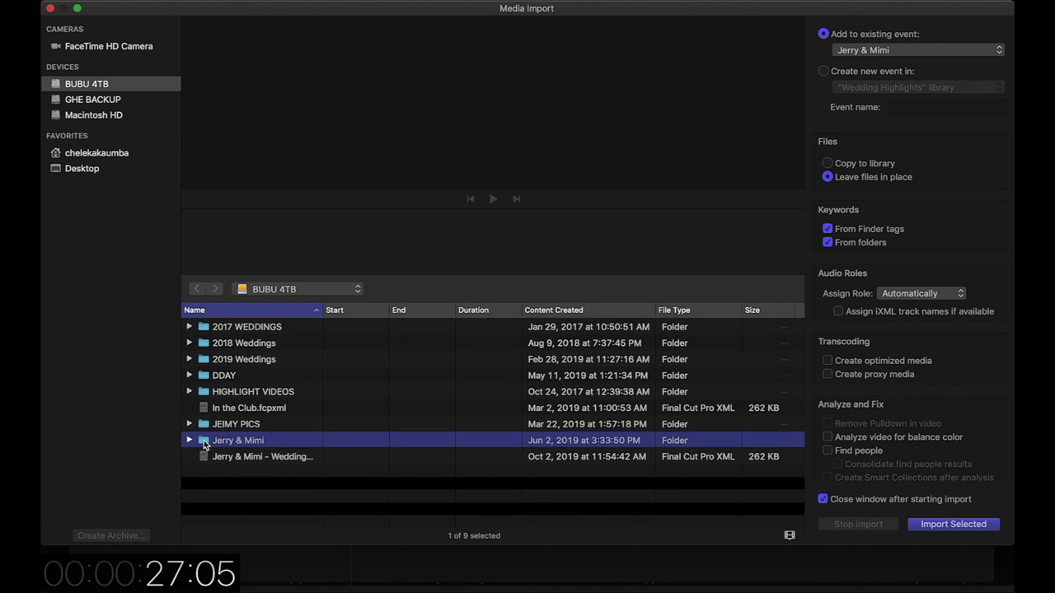
pyautogui.click(190, 442)
pyautogui.scroll(-2, 267, 437)
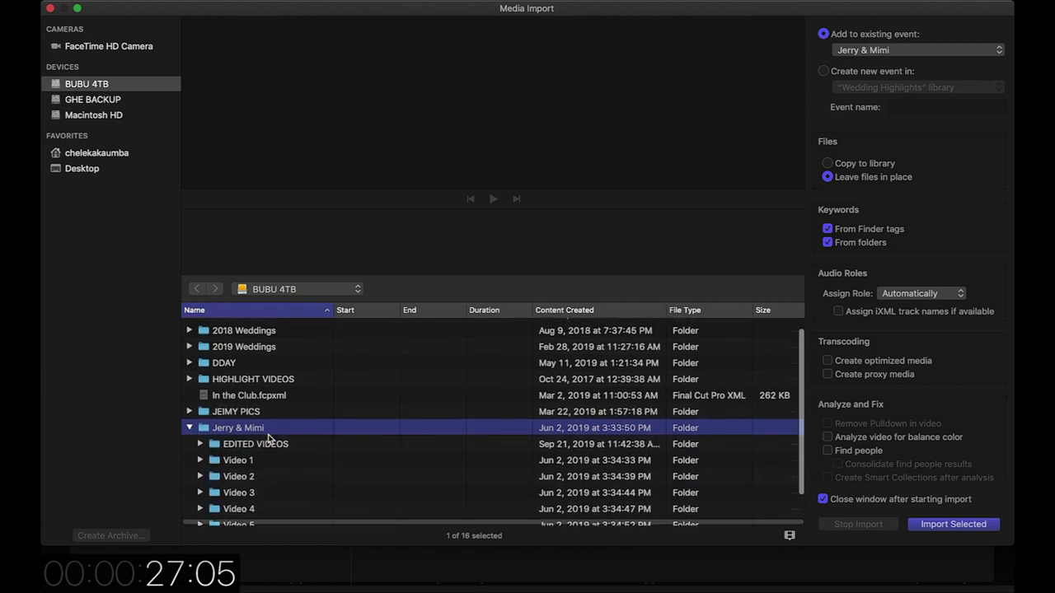
pyautogui.scroll(-1, 268, 434)
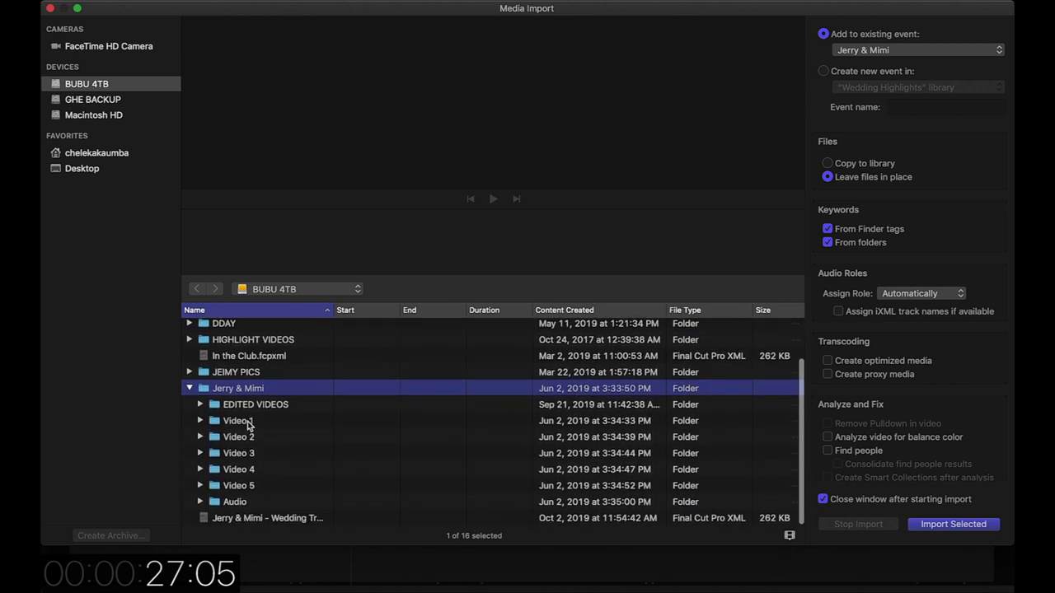
pyautogui.click(239, 421)
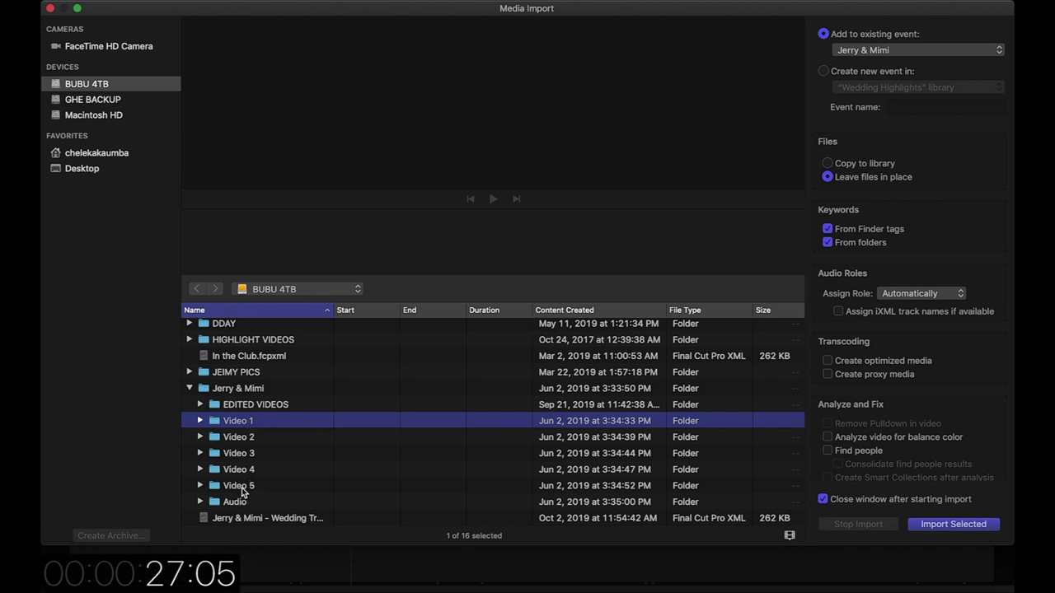
pyautogui.keyDown('shift'); pyautogui.click(242, 488); pyautogui.keyUp('shift')
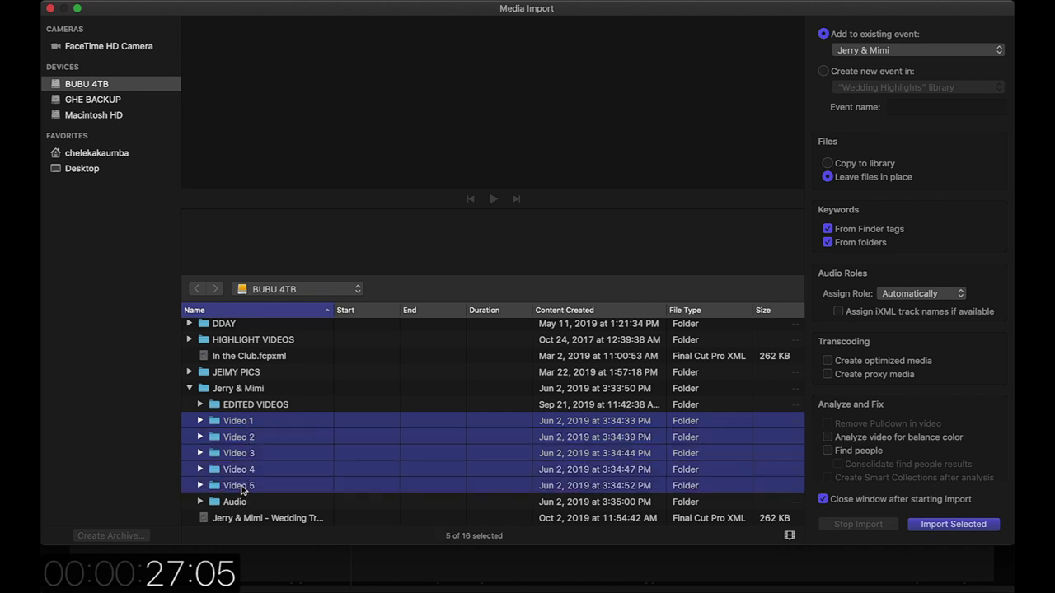
pyautogui.click(957, 528)
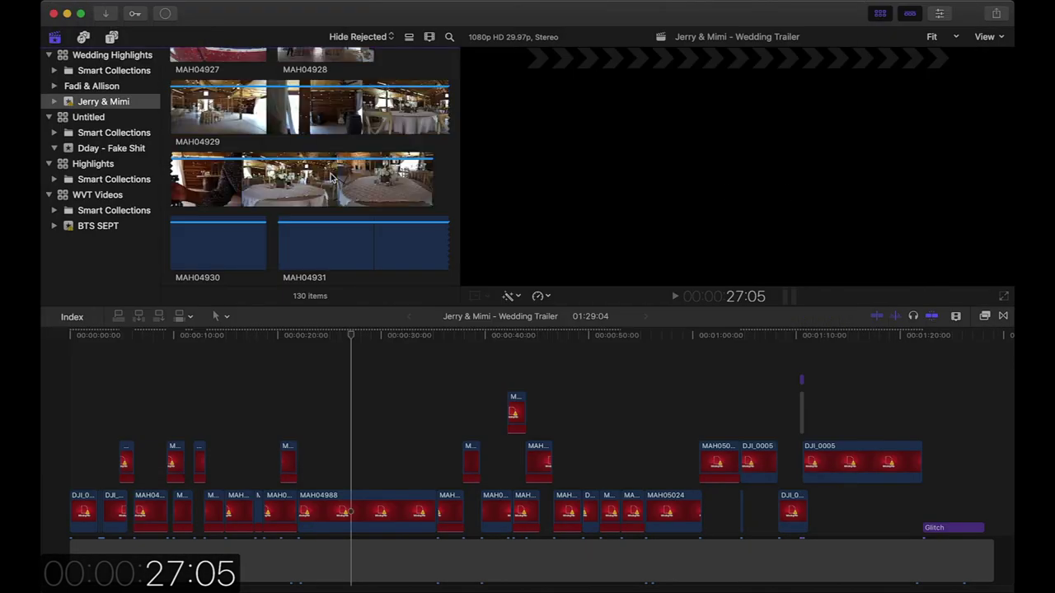
# Preview clip MAH04929, then select the Wedding Trailer project to confirm its clips relinked.
pyautogui.click(332, 178)
pyautogui.scroll(4, 325, 175)
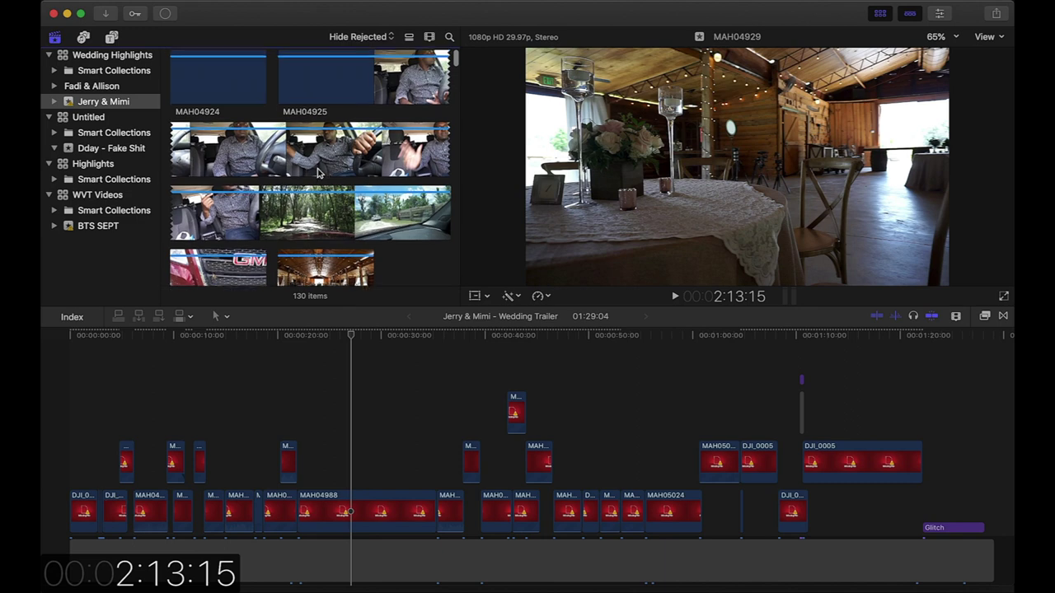
pyautogui.scroll(3, 318, 173)
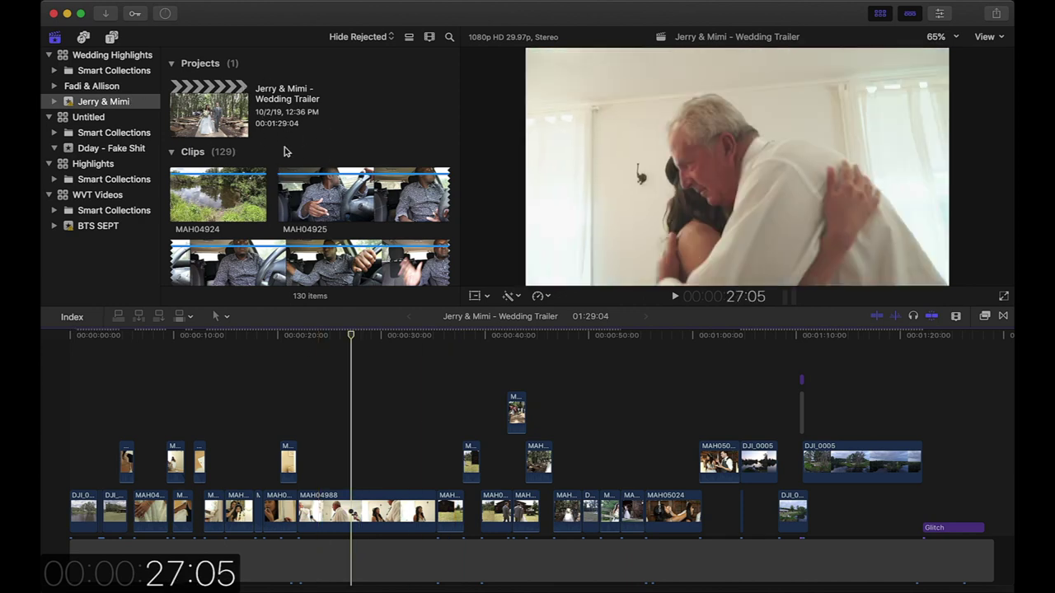
pyautogui.click(217, 131)
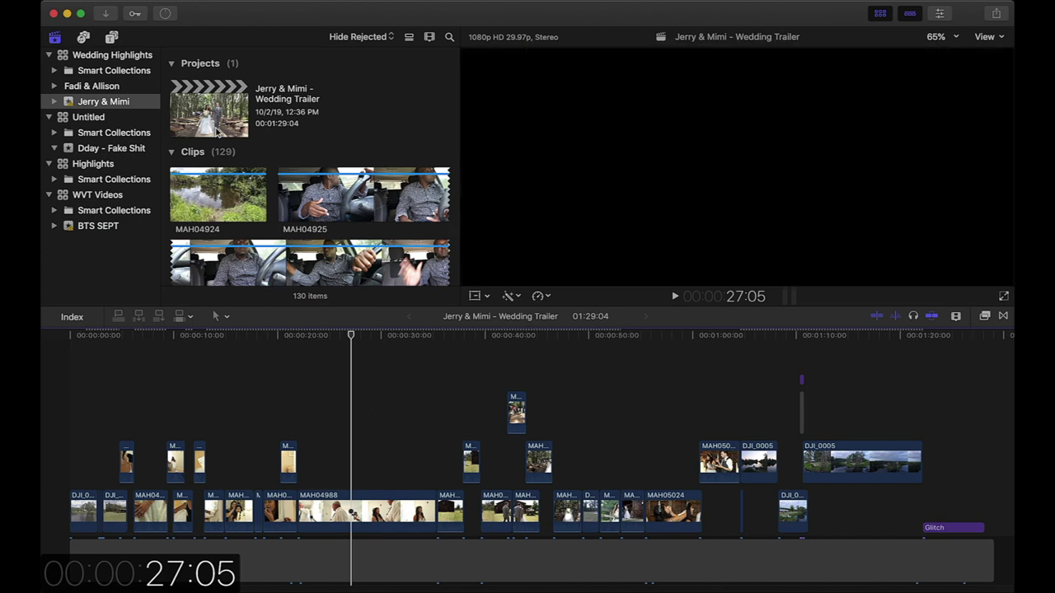
pyautogui.scroll(-5, 332, 199)
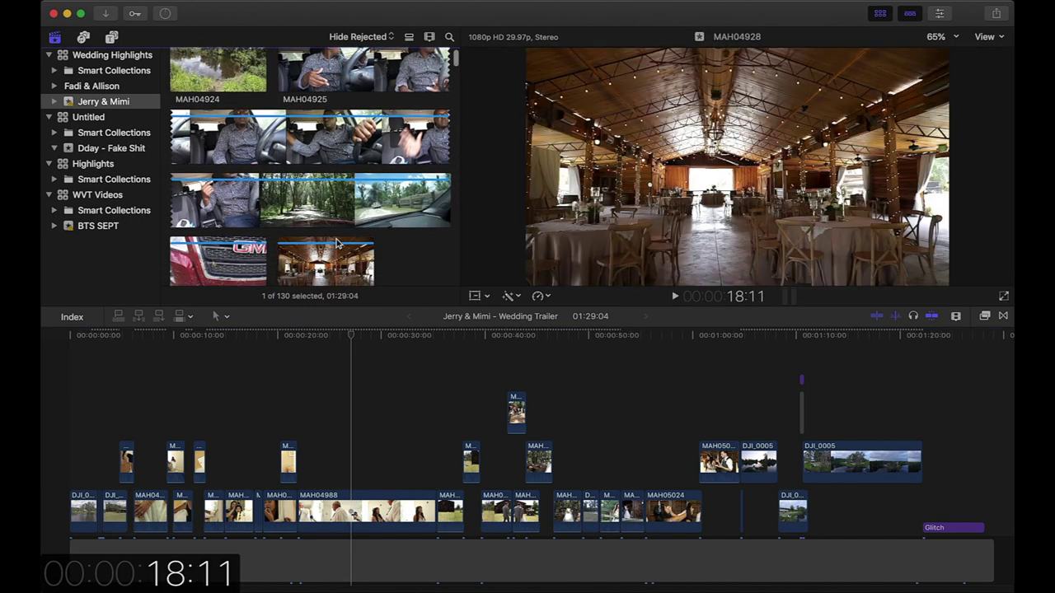
pyautogui.scroll(-5, 377, 233)
pyautogui.scroll(-4, 376, 237)
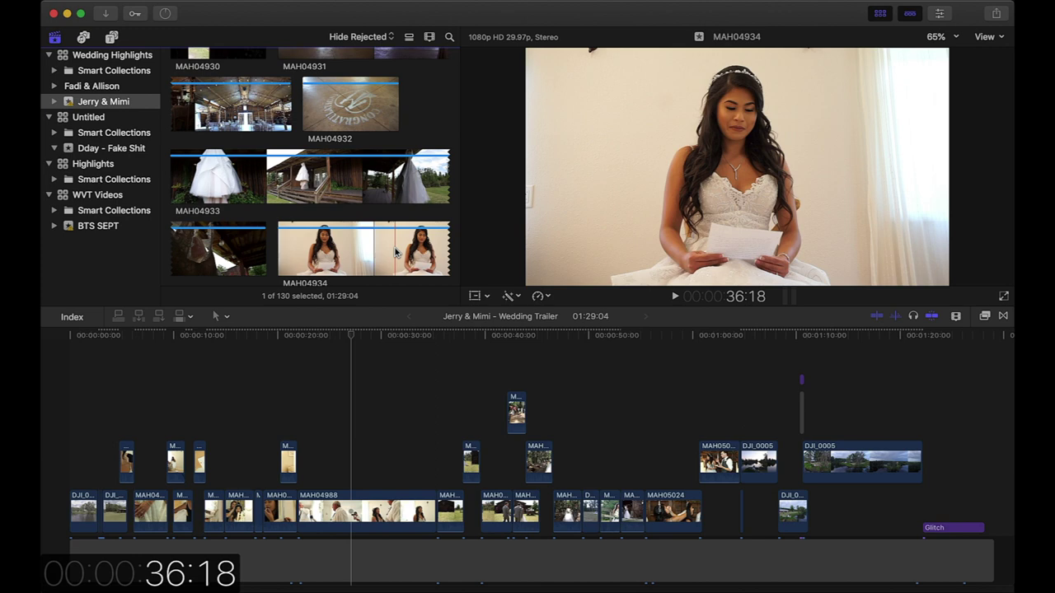
pyautogui.scroll(-3, 403, 252)
pyautogui.scroll(-2, 410, 253)
pyautogui.click(301, 389)
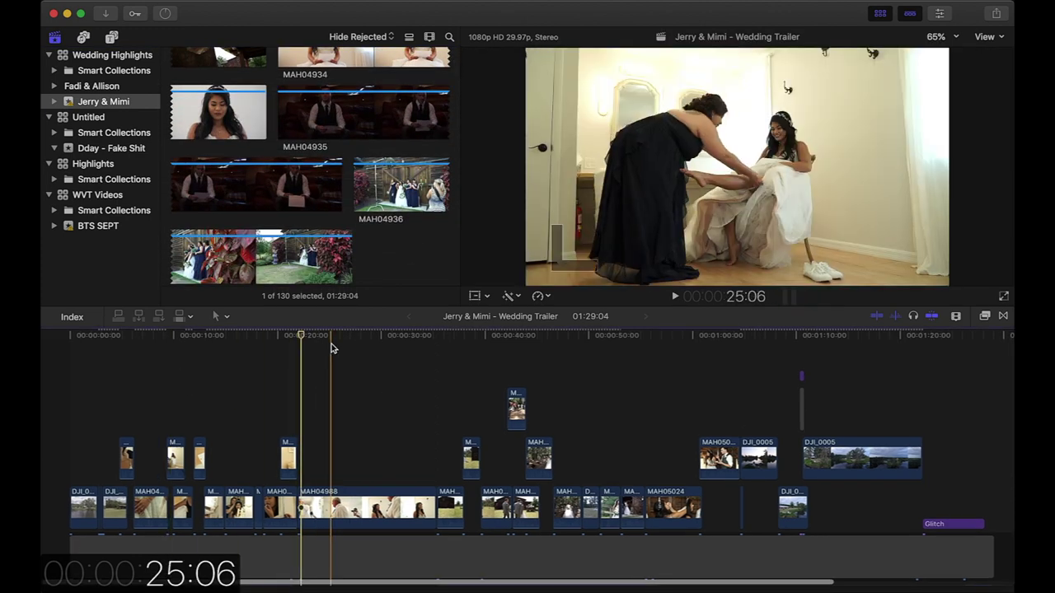
pyautogui.scroll(-2, 366, 397)
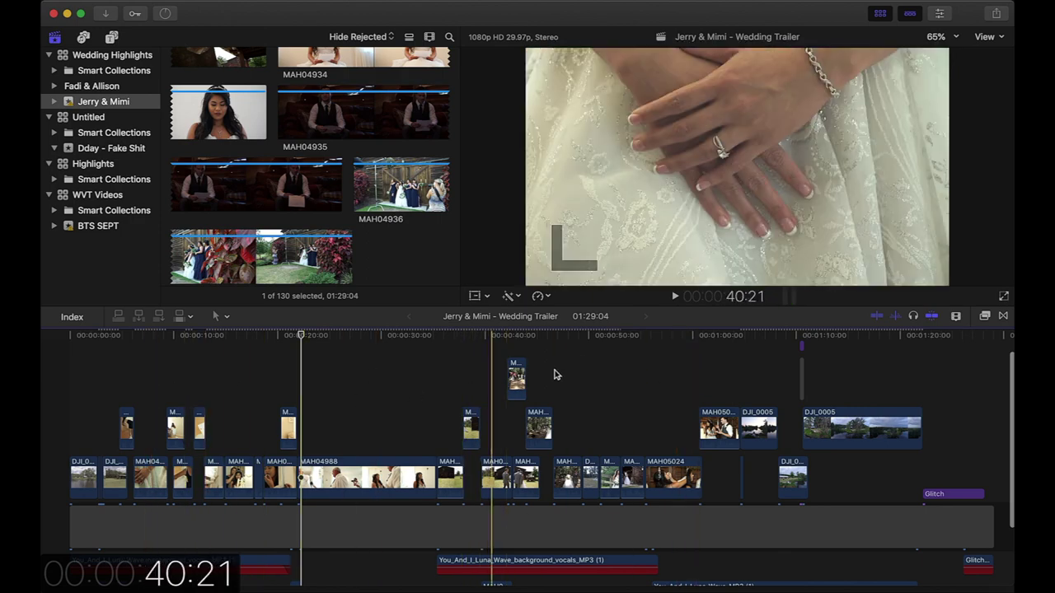
pyautogui.scroll(-1, 655, 379)
pyautogui.scroll(-4, 655, 379)
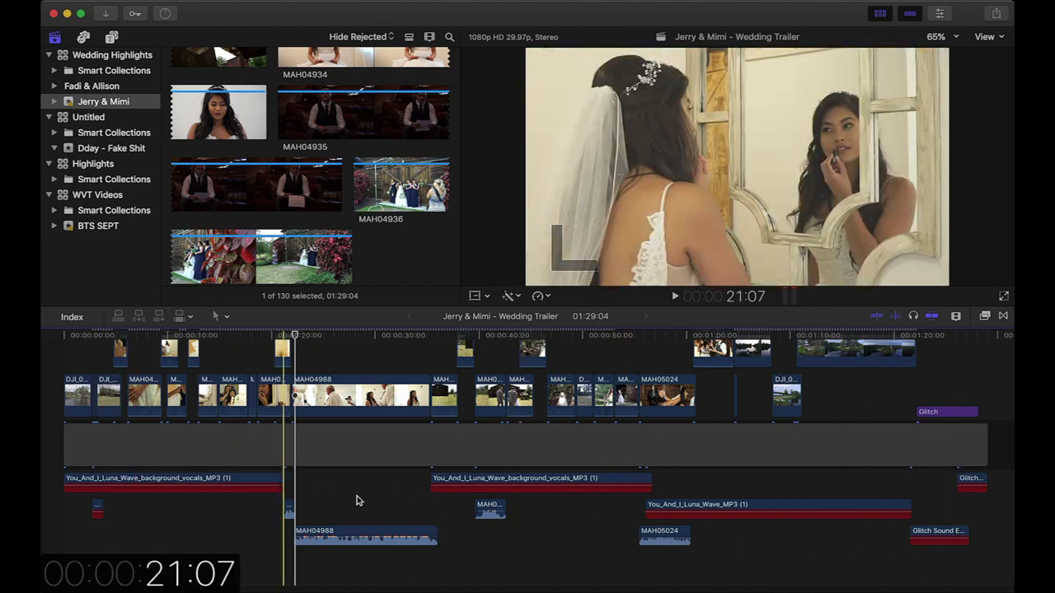
# Extend the grey gap clip's right edge so the Wedding Trailer duration reads 01:41:11.
pyautogui.click(501, 498)
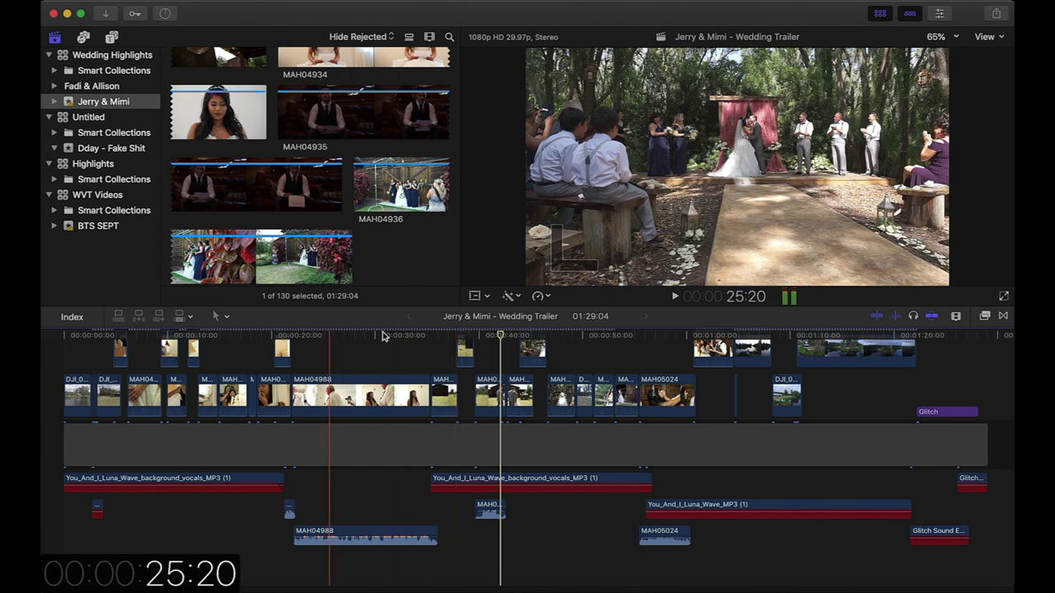
pyautogui.scroll(5, 426, 381)
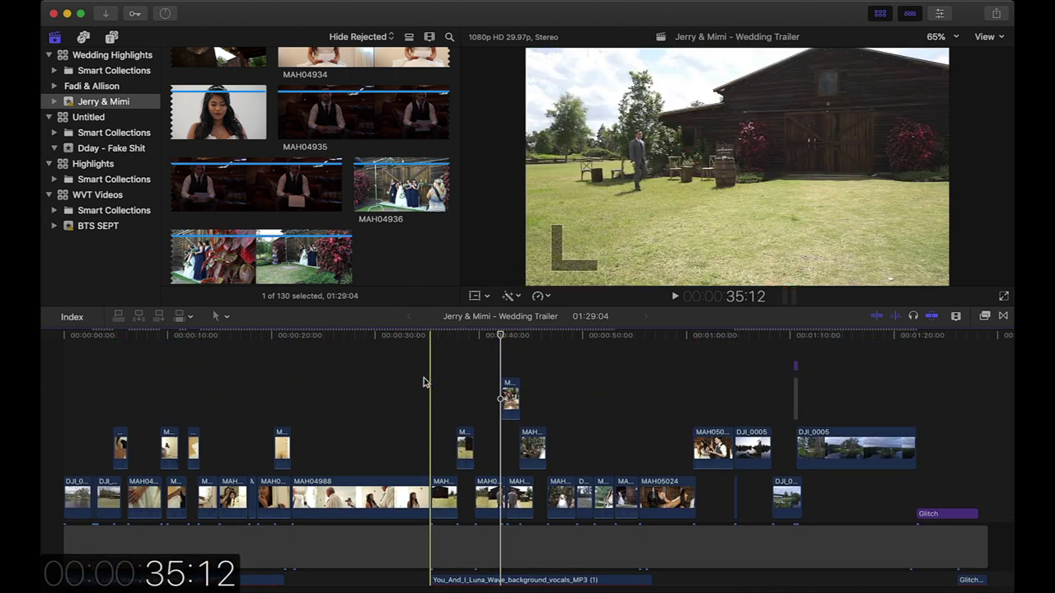
pyautogui.scroll(4, 361, 164)
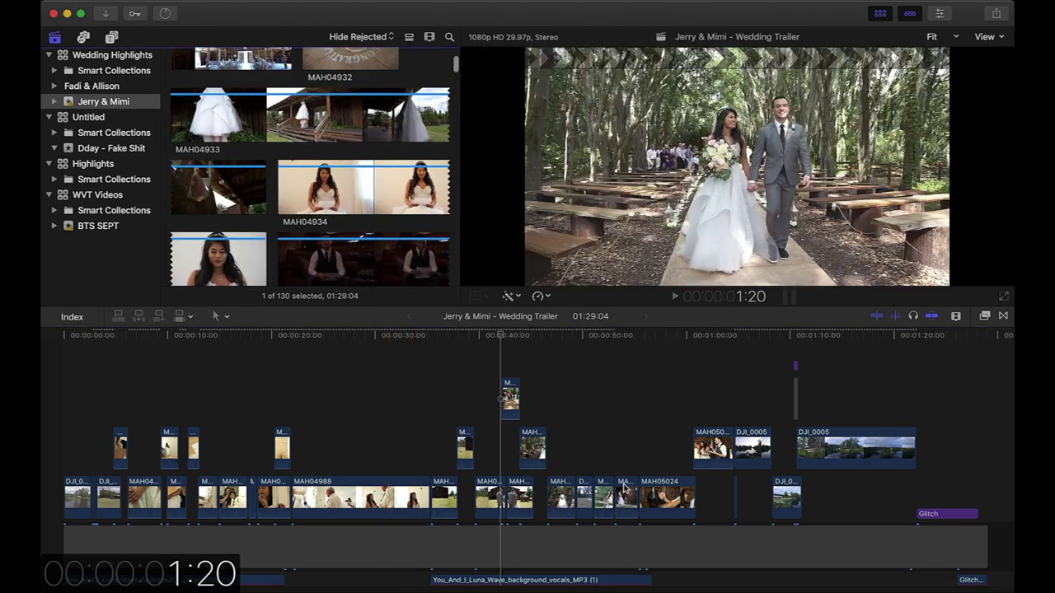
pyautogui.hscroll(4, 824, 495)
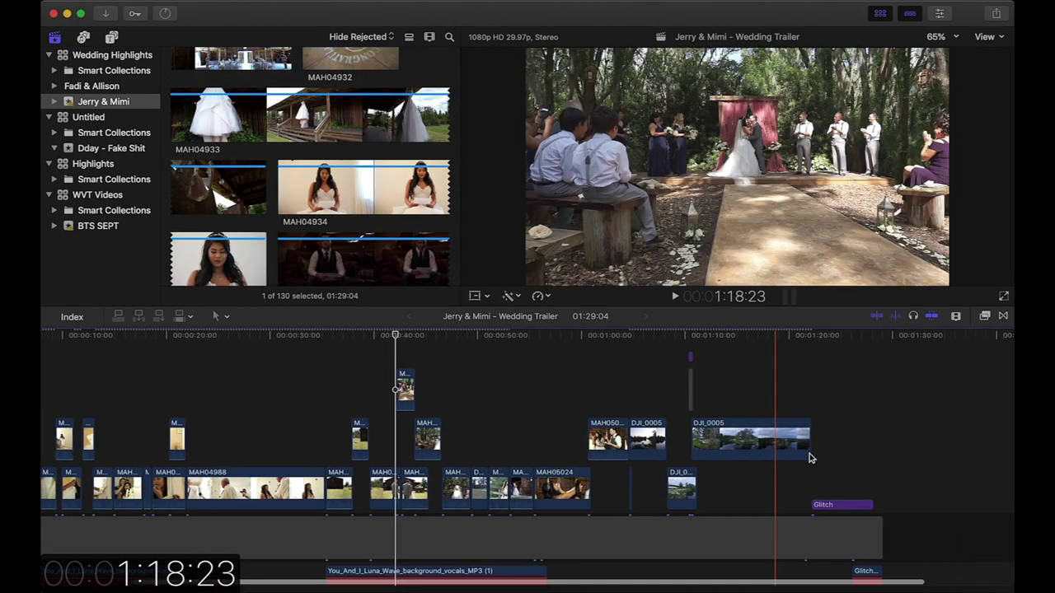
pyautogui.moveTo(865, 533); pyautogui.dragTo(995, 532)
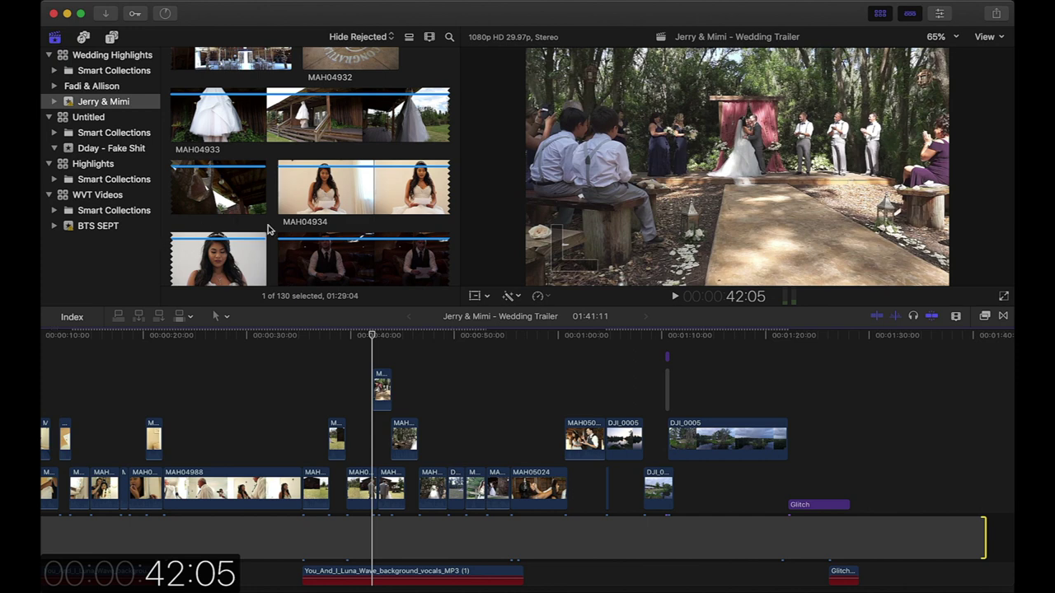
# Marquee-select the clips near the end of the trailer.
pyautogui.moveTo(862, 375); pyautogui.dragTo(431, 493)
pyautogui.scroll(-1, 528, 542)
pyautogui.scroll(-1, 528, 543)
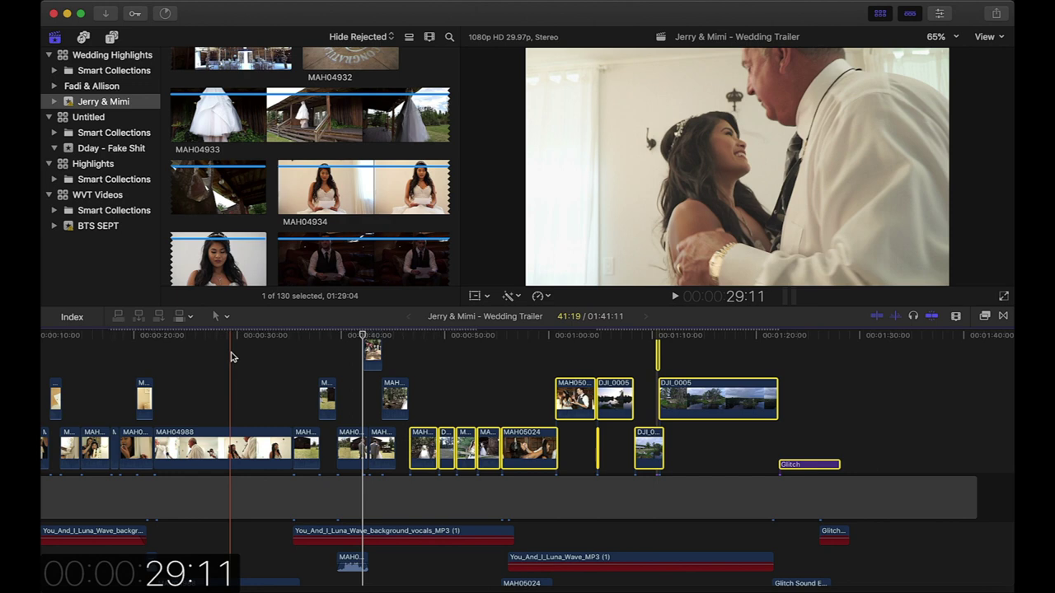
pyautogui.click(230, 356)
pyautogui.hscroll(-5, 149, 354)
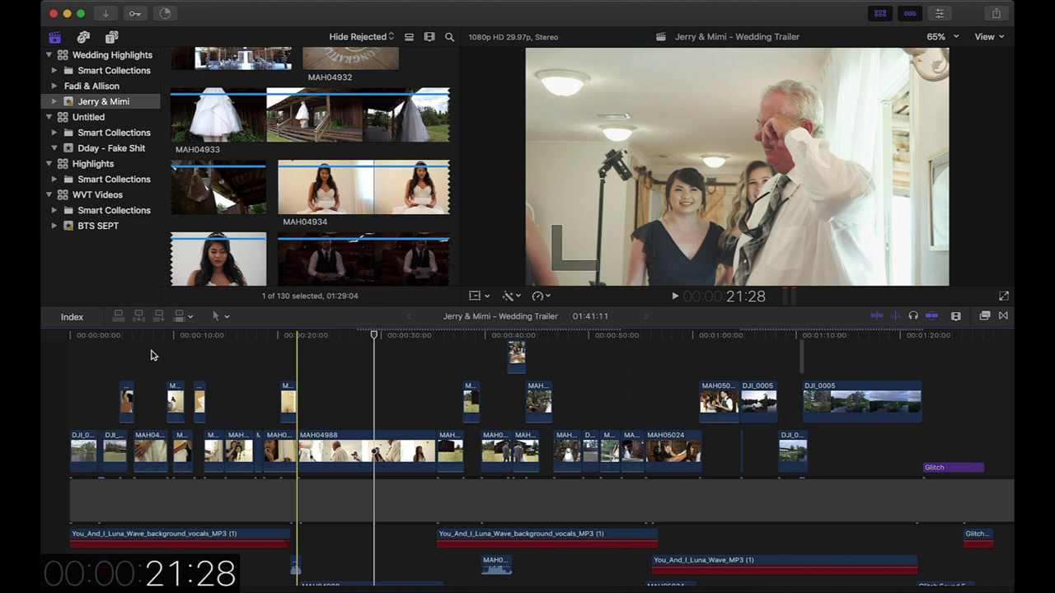
pyautogui.press('space')
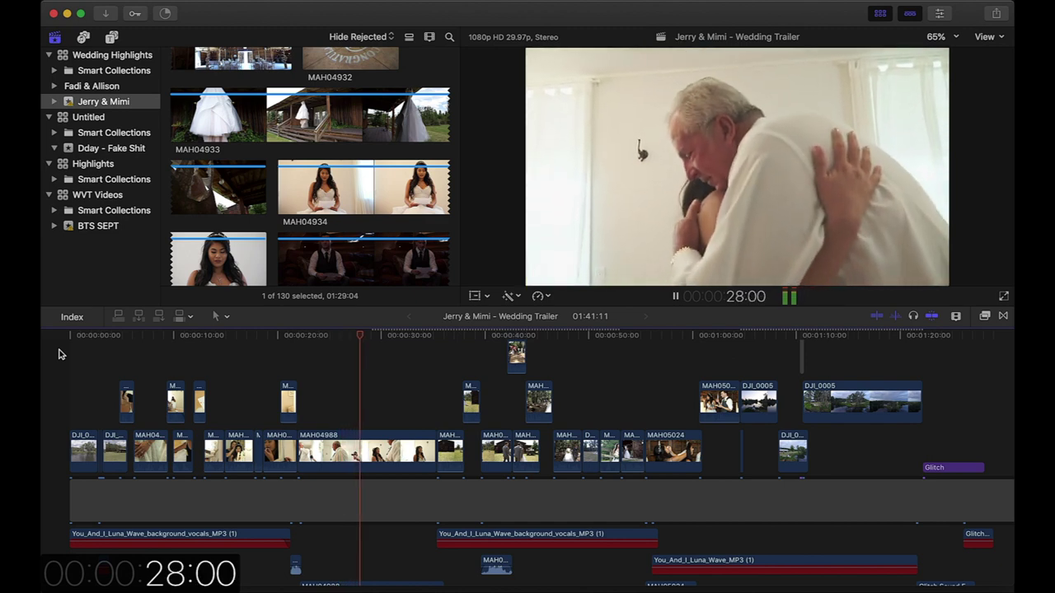
pyautogui.press('space')
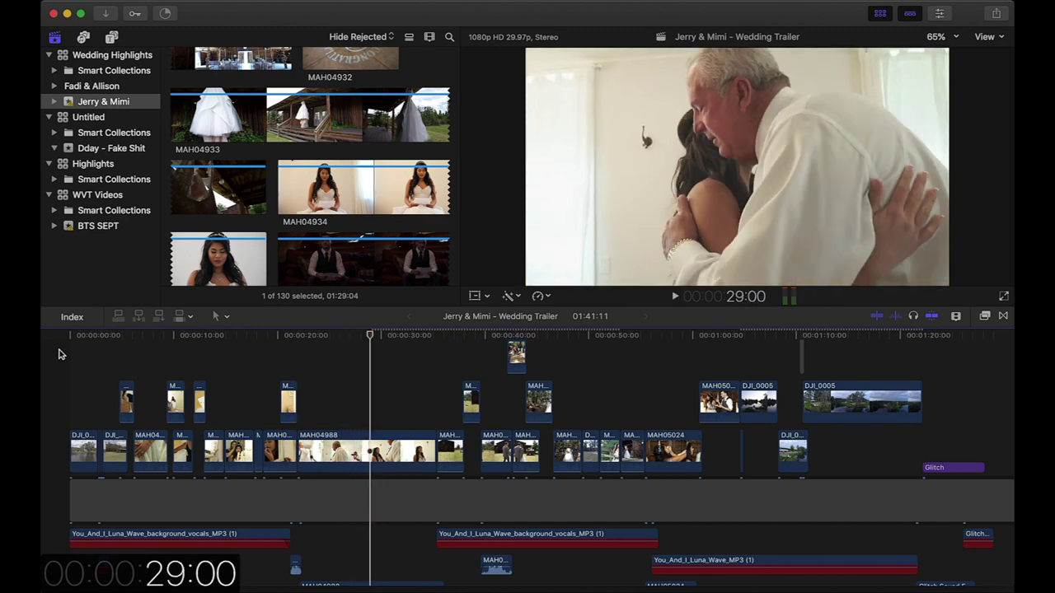